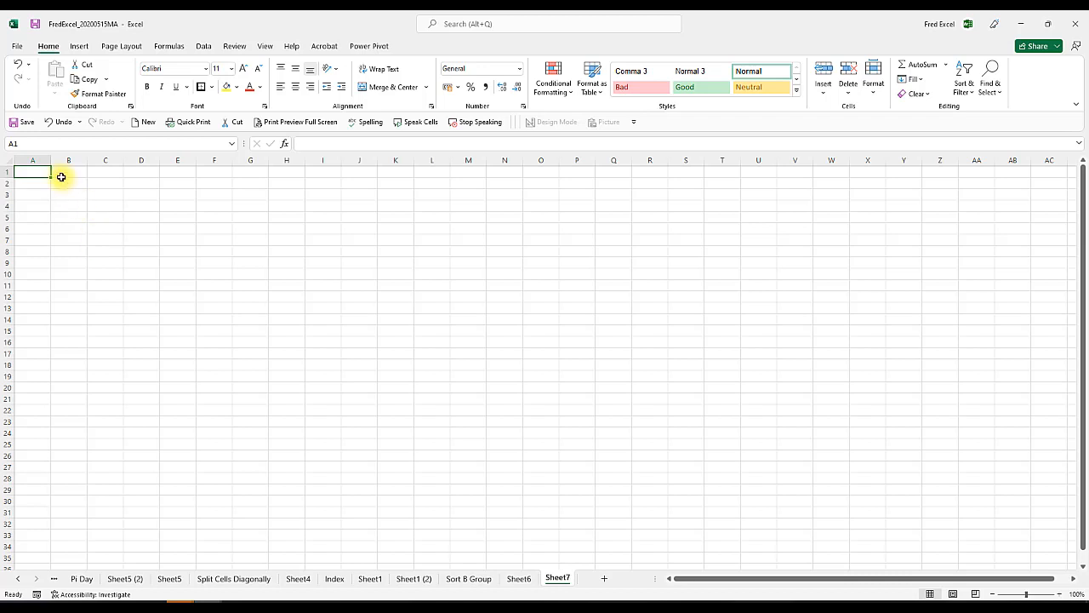
Step: Format column A with the Long Date number format and widen the column
{"action": "left_click", "coordinate": [39, 159]}
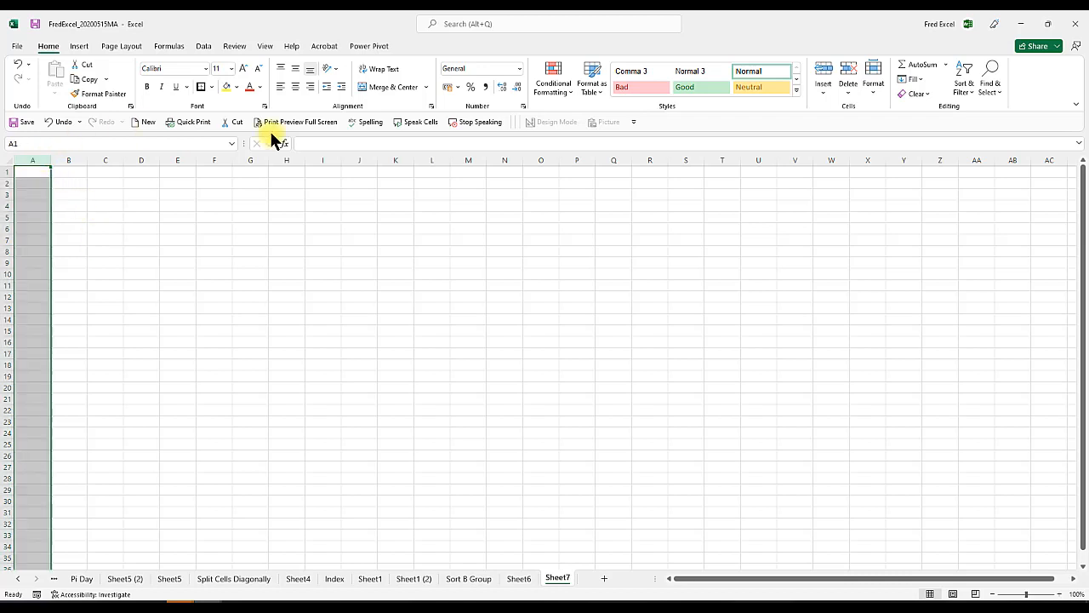
{"action": "left_click", "coordinate": [518, 69]}
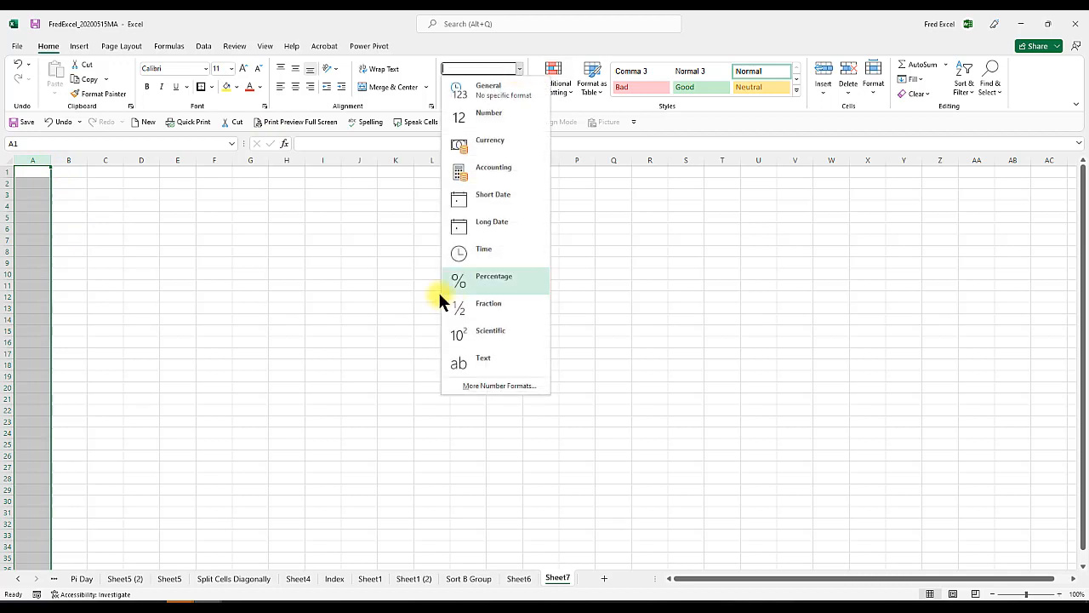
{"action": "left_click", "coordinate": [503, 213]}
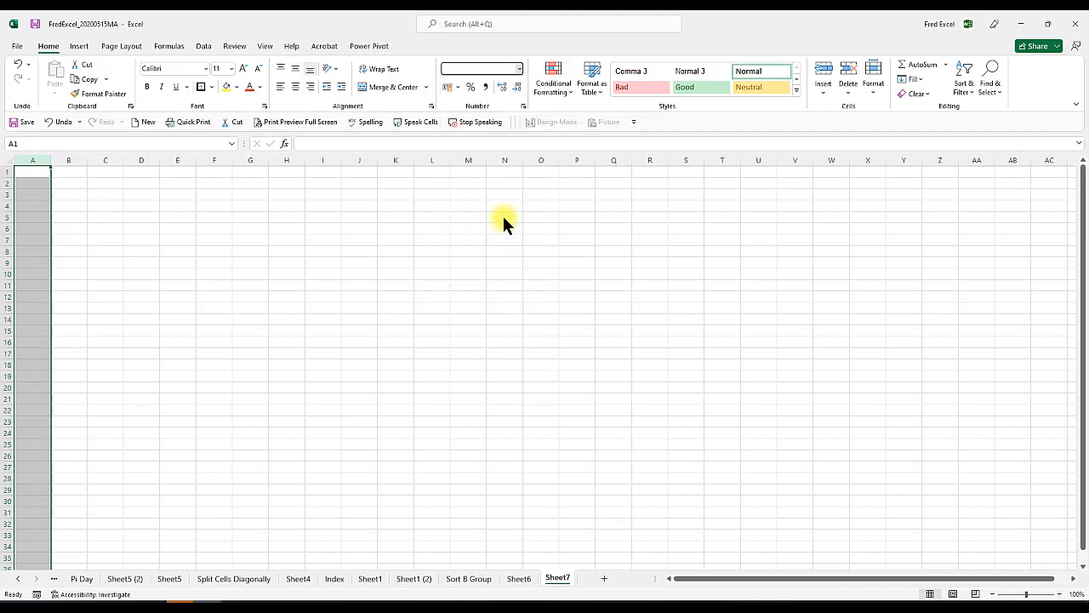
{"action": "right_click", "coordinate": [49, 160]}
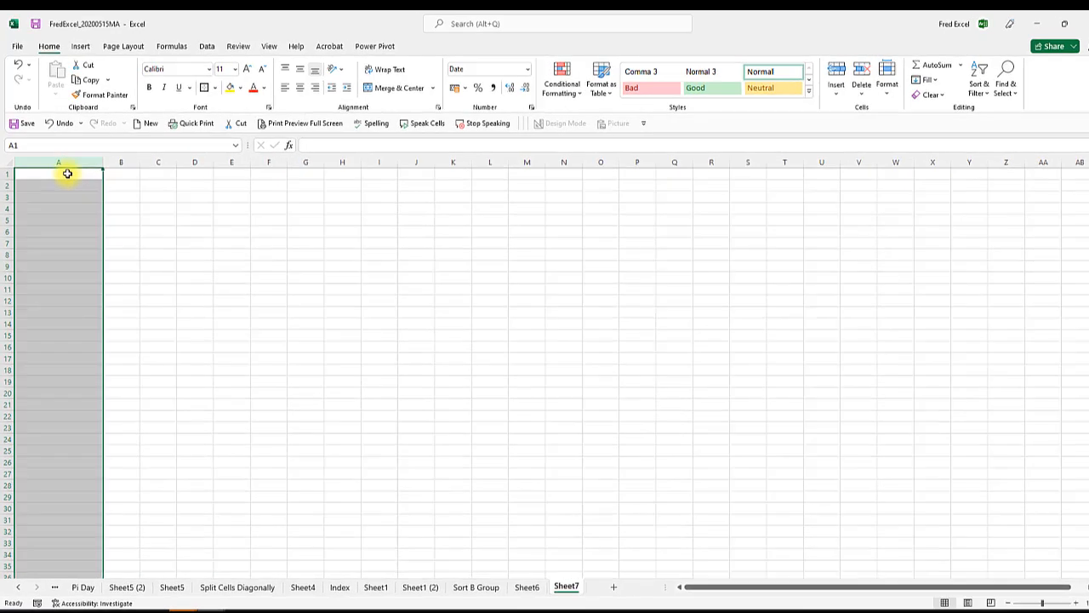
Step: Enter the heading "Date" in cell A1
{"action": "left_click", "coordinate": [66, 172]}
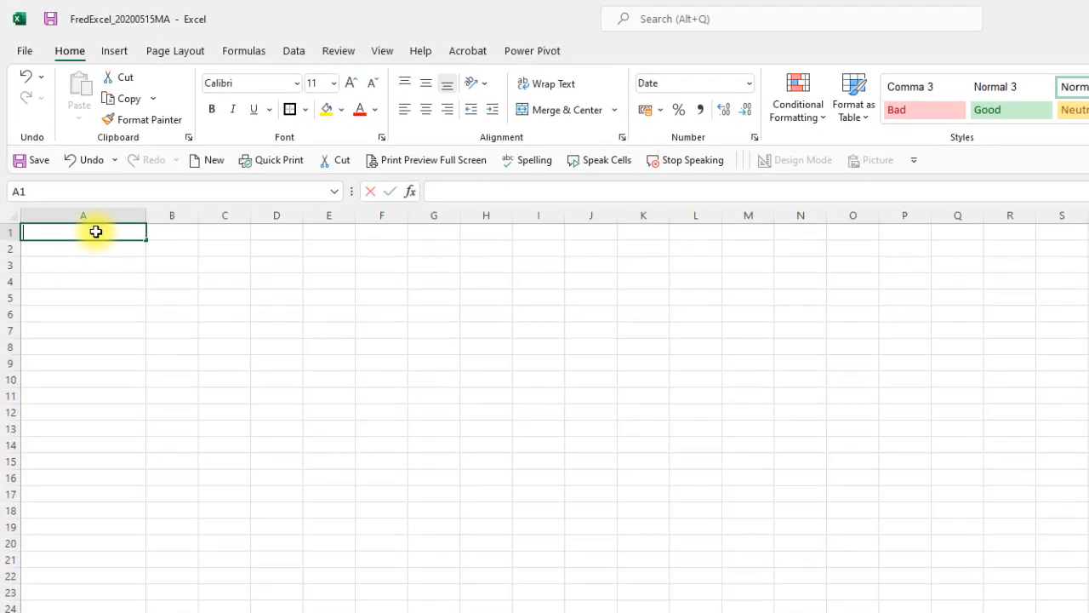
{"action": "type", "text": "Date"}
{"action": "key", "text": "Return"}
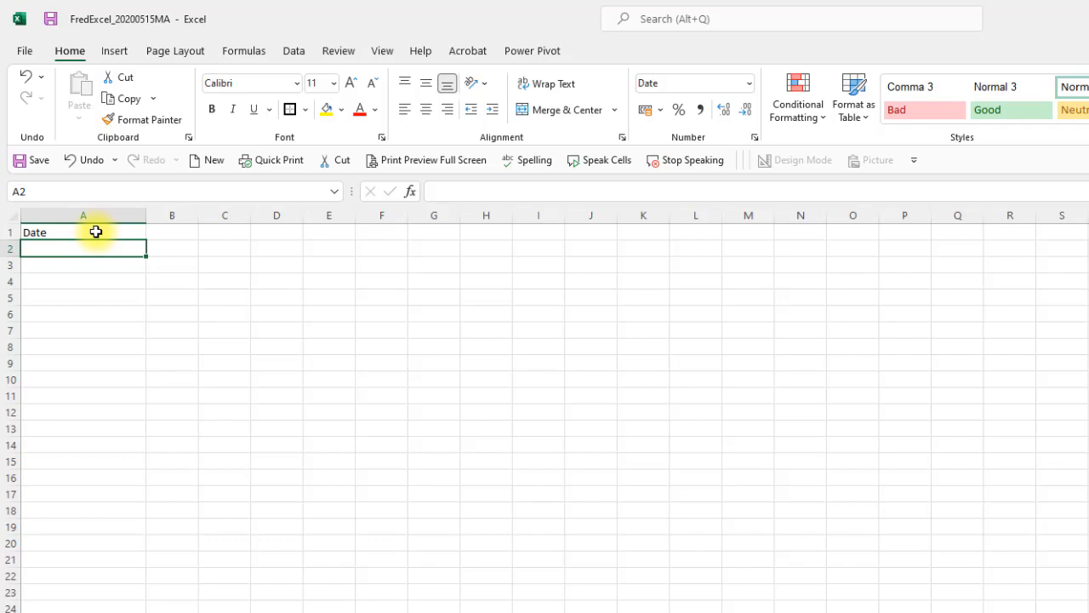
Step: Enter =DATE(2022,1,1) in cell A2 and autofit the width of column A
{"action": "type", "text": "=Date"}
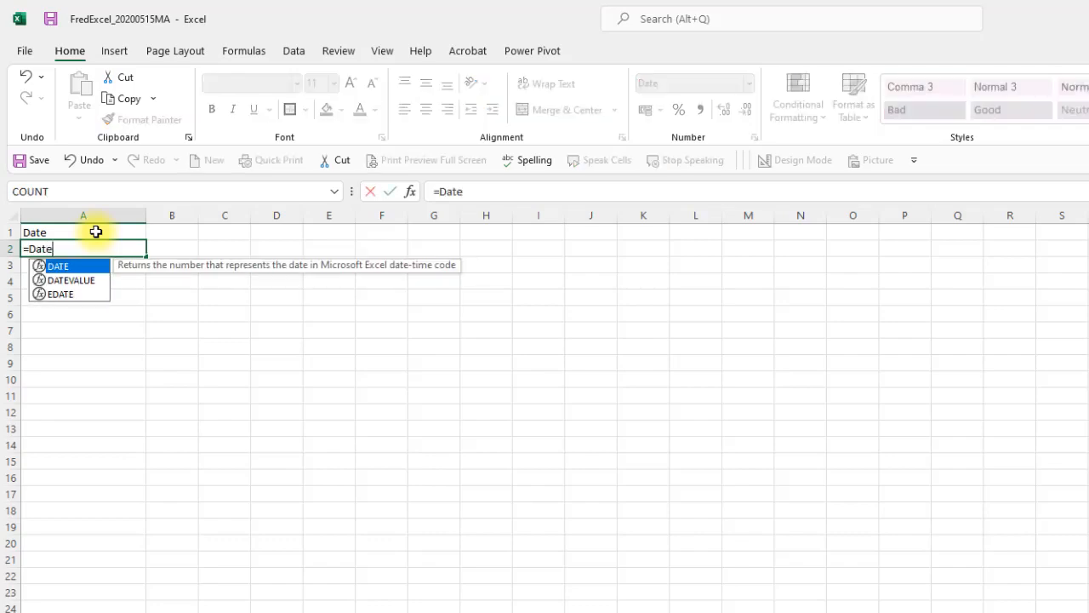
{"action": "type", "text": "(2"}
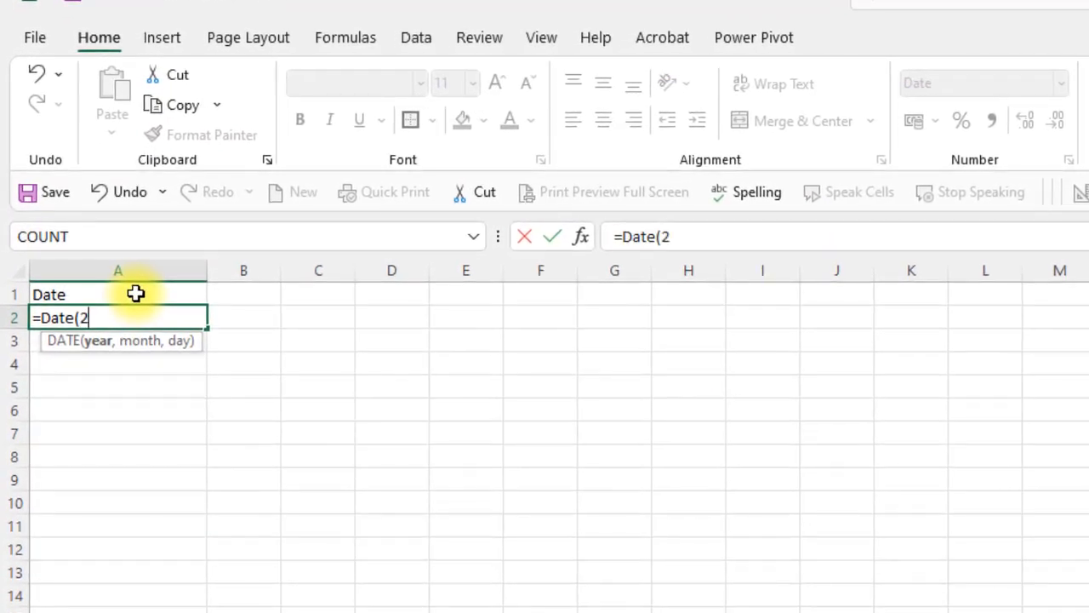
{"action": "type", "text": "022."}
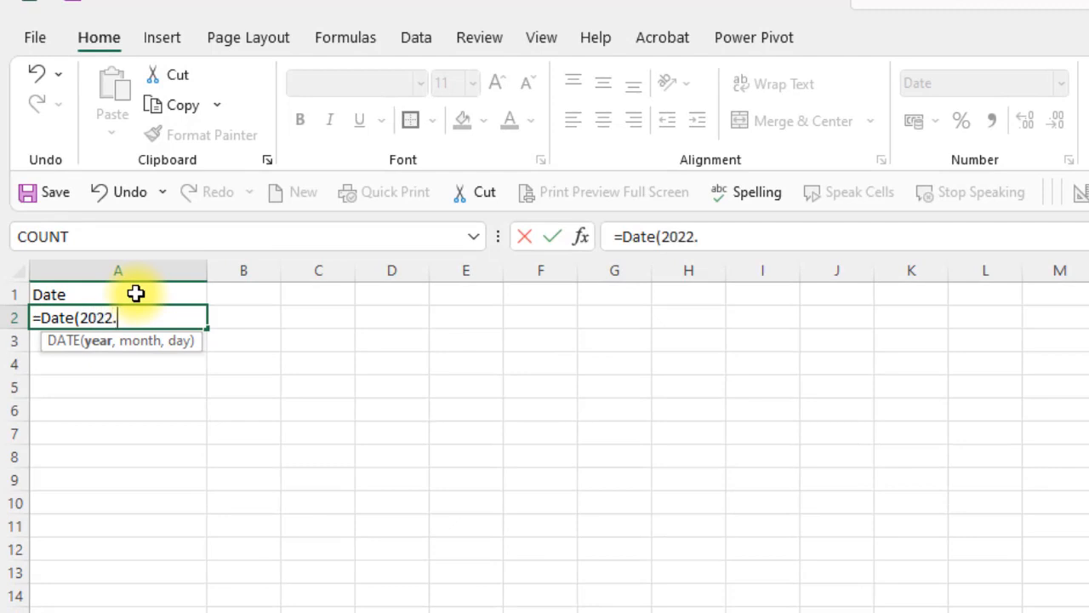
{"action": "key", "text": "BackSpace"}
{"action": "type", "text": ",1,1"}
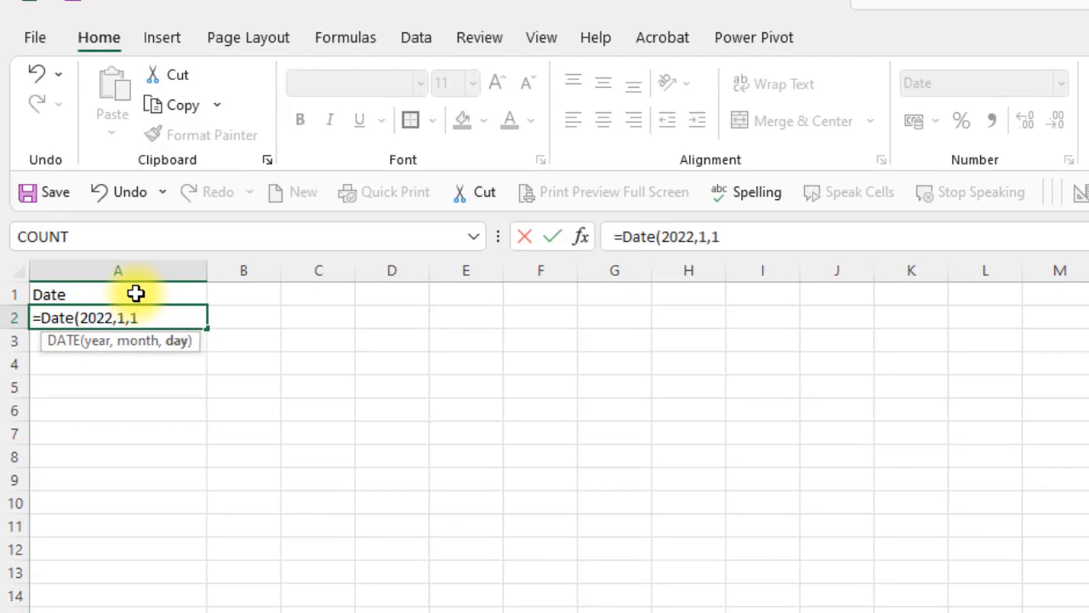
{"action": "type", "text": ")"}
{"action": "key", "text": "Return"}
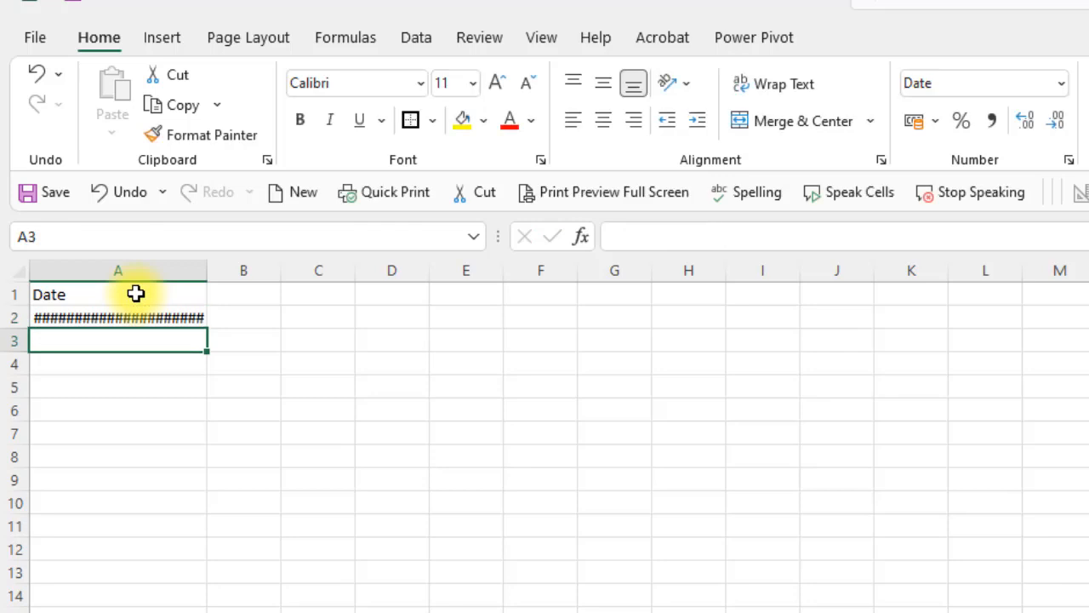
{"action": "double_click", "coordinate": [206, 276]}
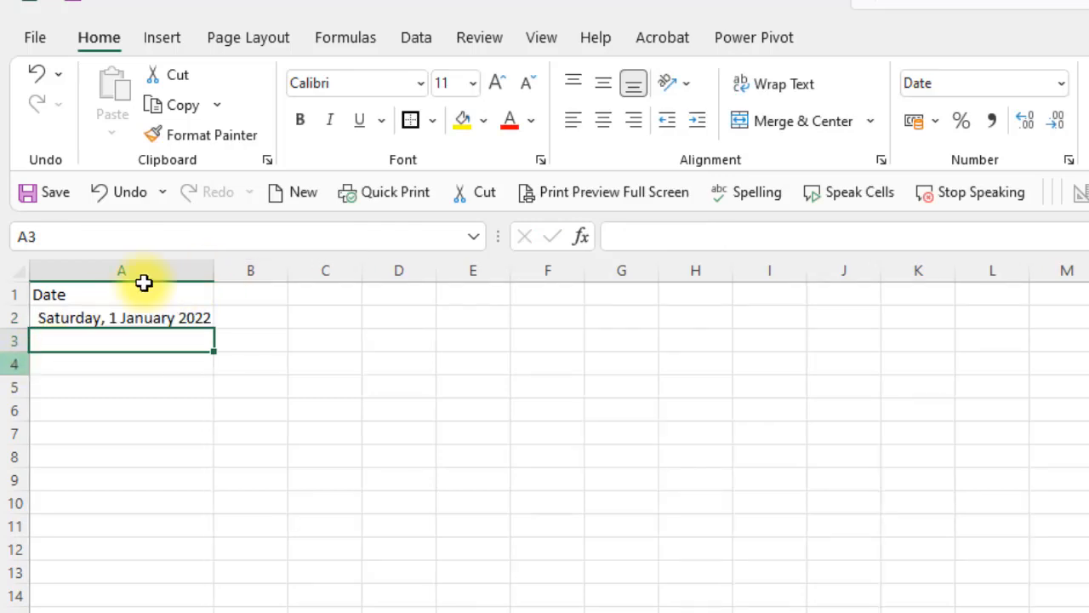
Step: Replace the formula in A2 with =SEQUENCE(365,1,DATE(2022,1,1),1) and autofit column A to the spilled dates
{"action": "left_click", "coordinate": [77, 318]}
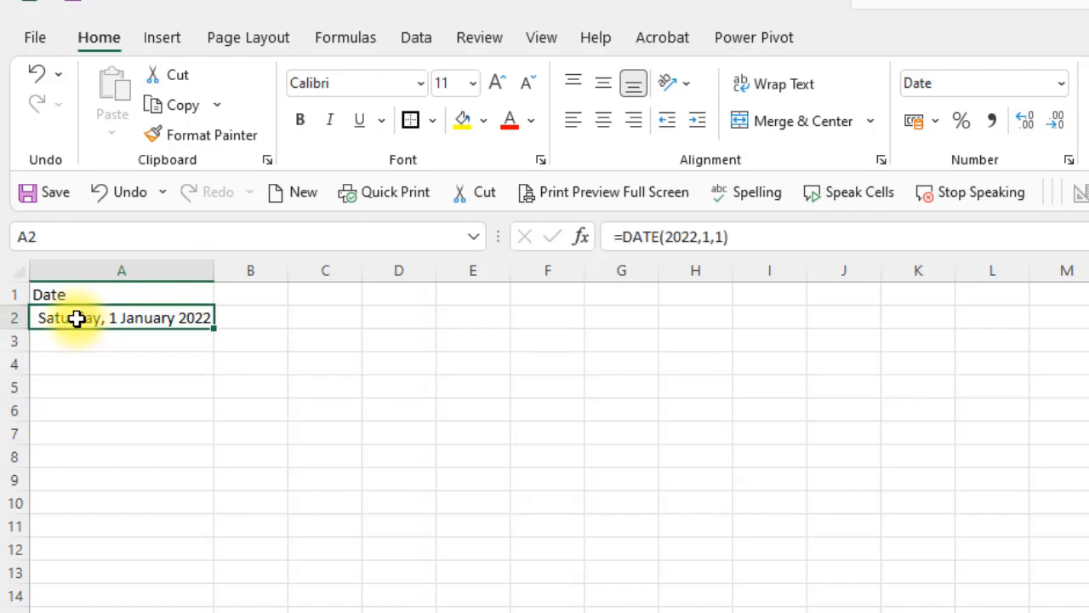
{"action": "type", "text": "="}
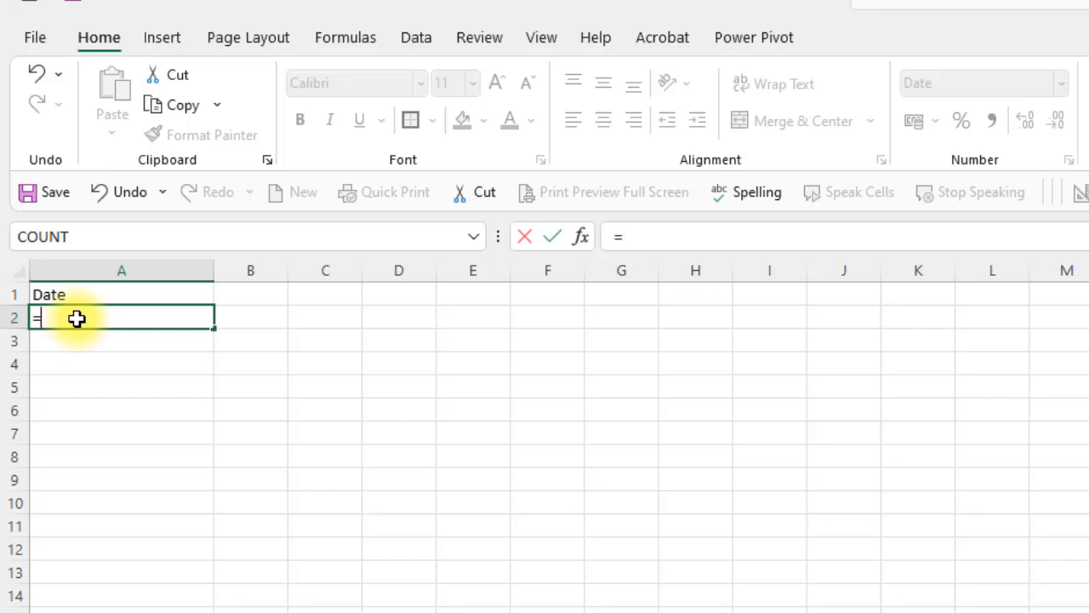
{"action": "type", "text": "se"}
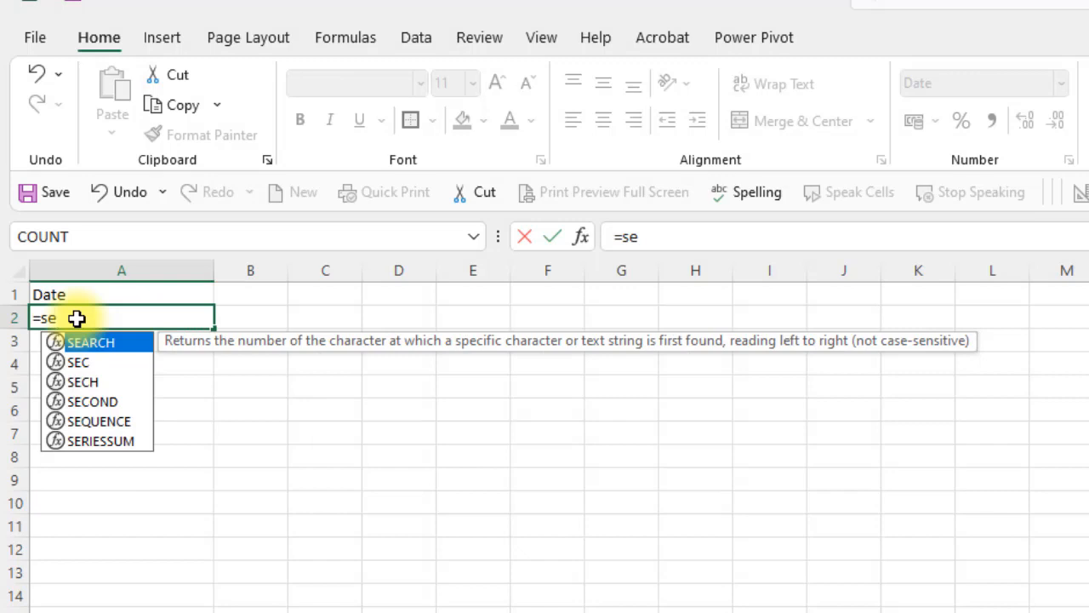
{"action": "type", "text": "qu"}
{"action": "key", "text": "Tab"}
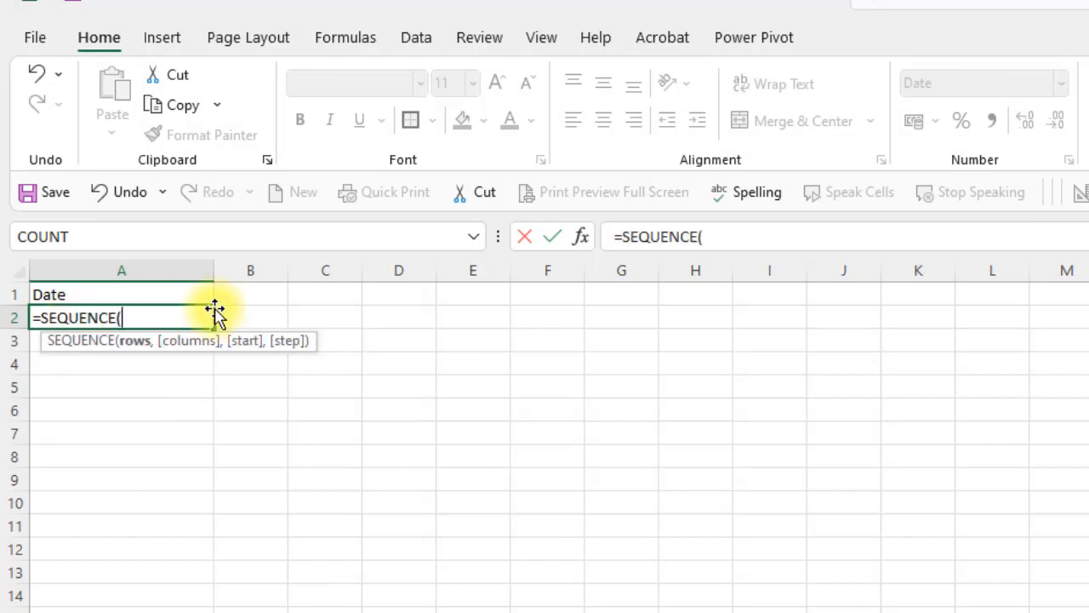
{"action": "type", "text": "365,"}
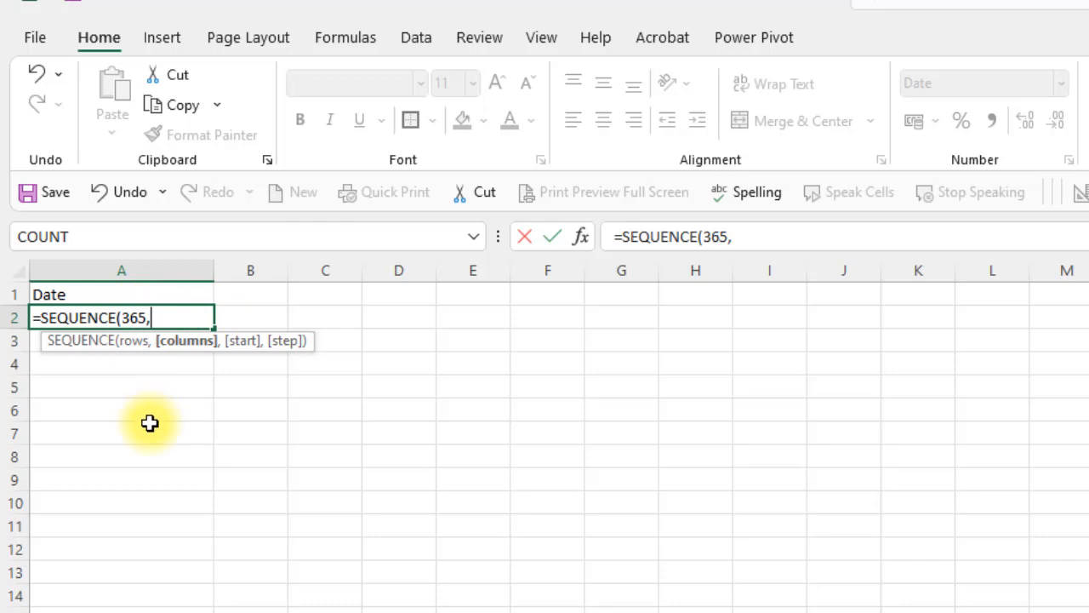
{"action": "type", "text": "1,"}
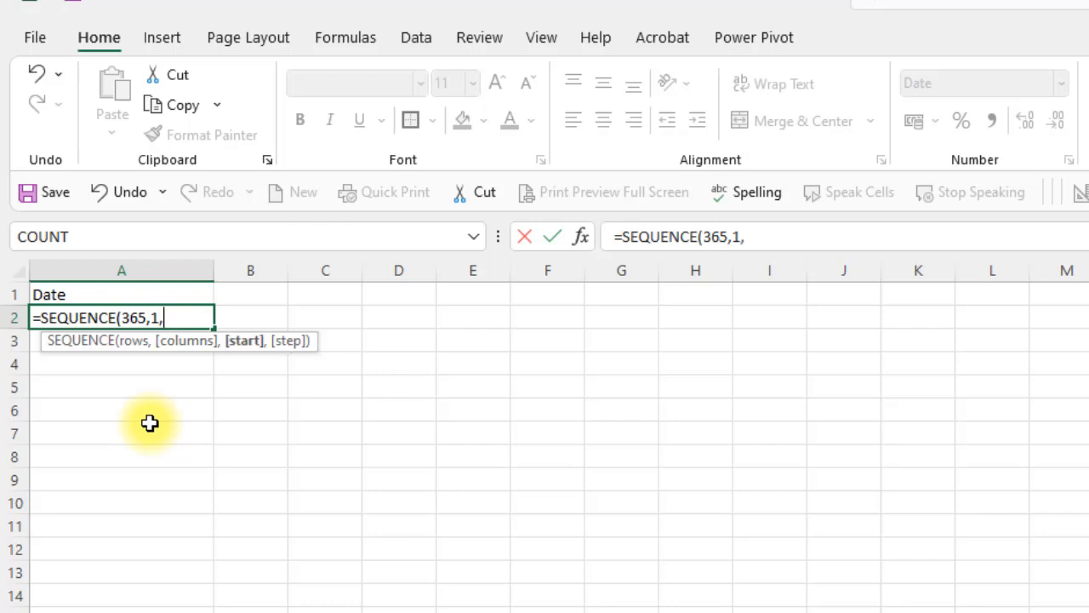
{"action": "type", "text": "D"}
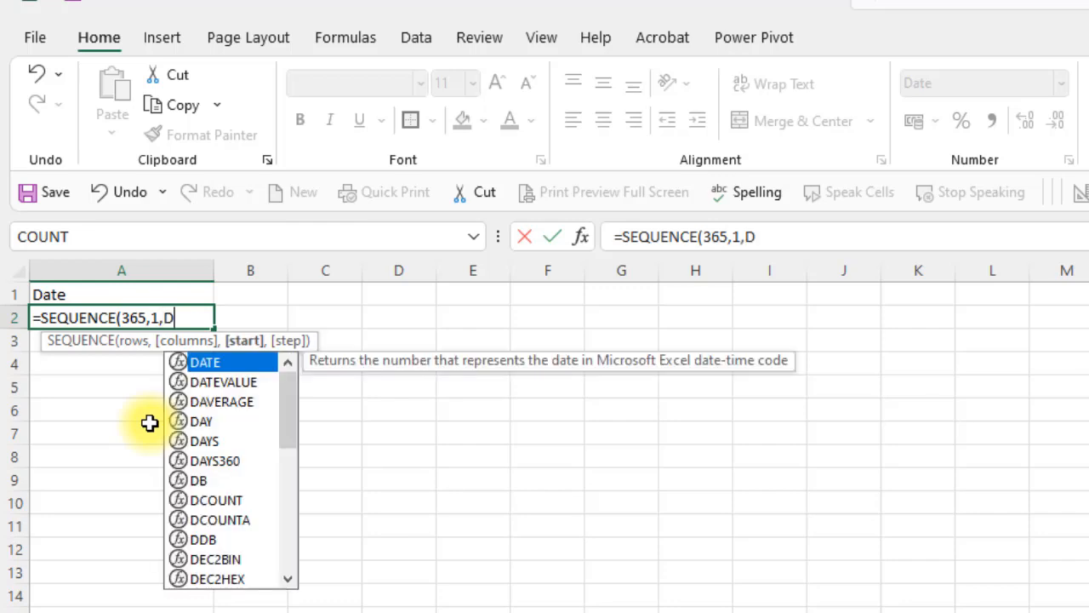
{"action": "type", "text": "ate("}
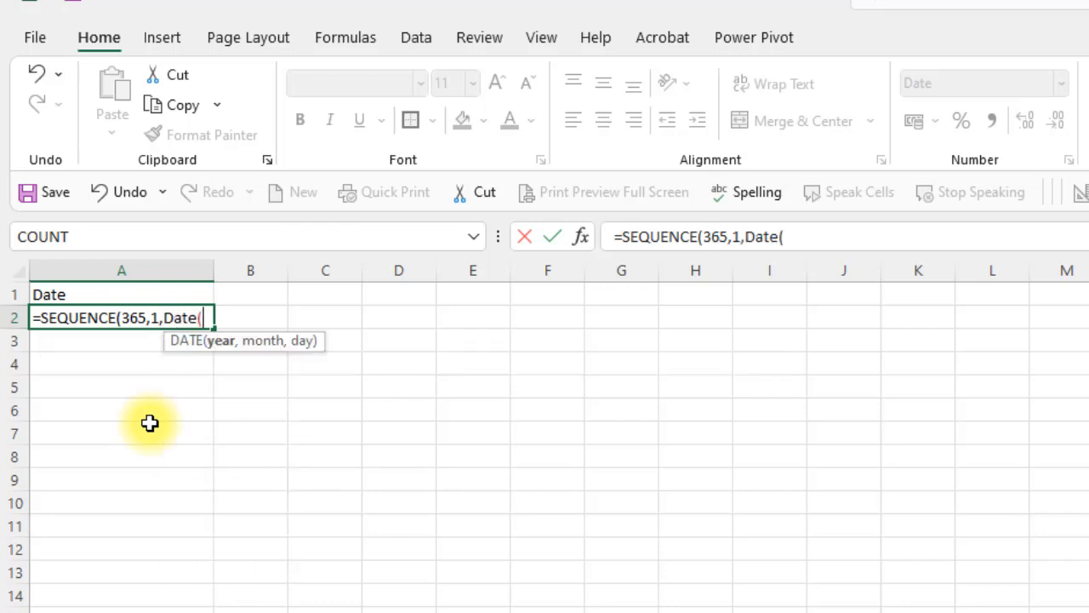
{"action": "type", "text": "2022,"}
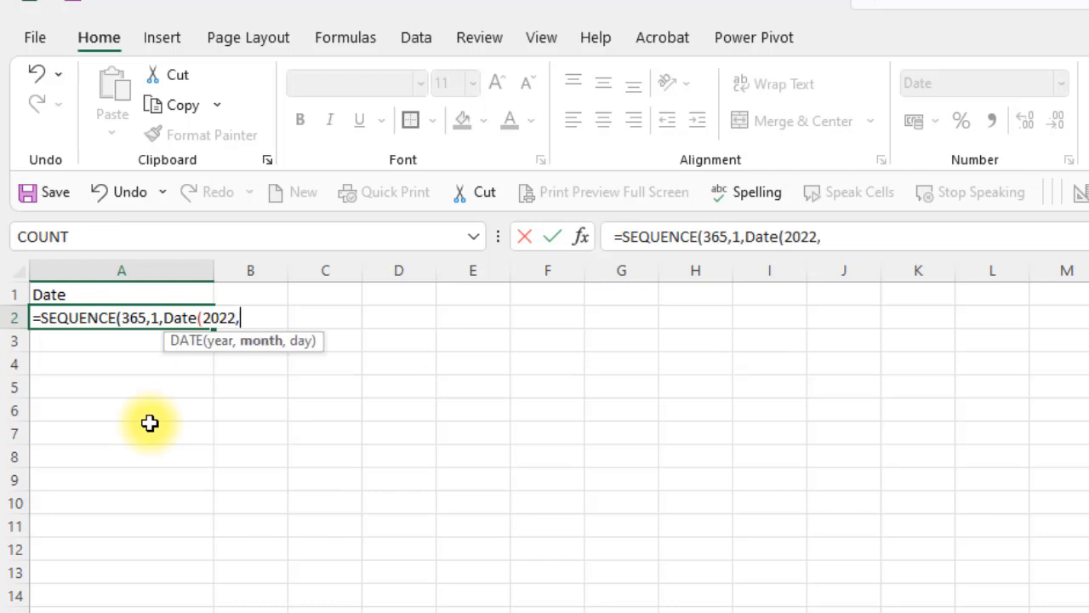
{"action": "type", "text": "1,1"}
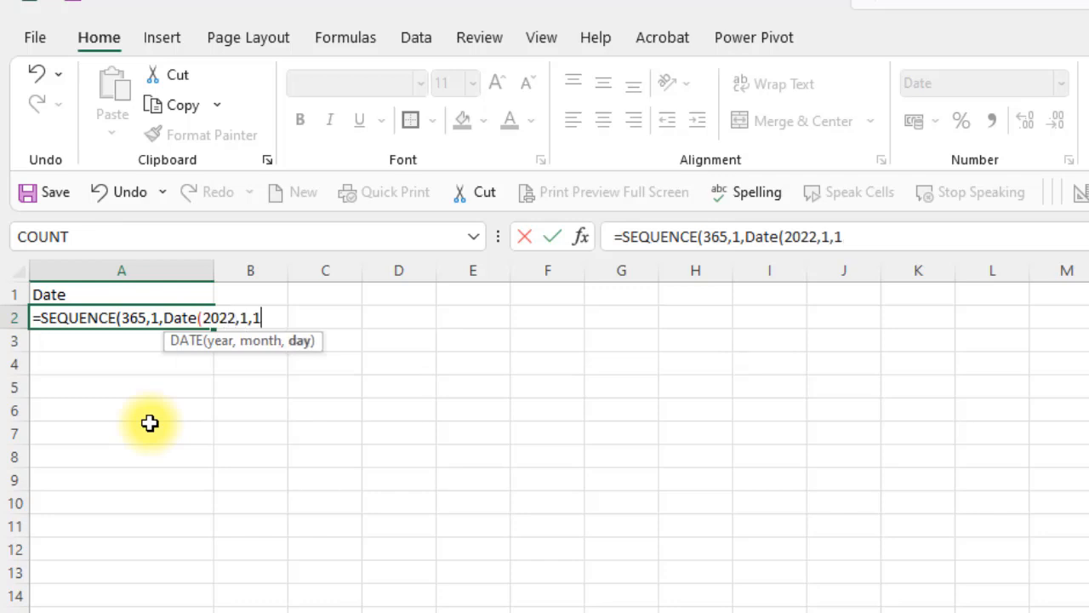
{"action": "type", "text": ")"}
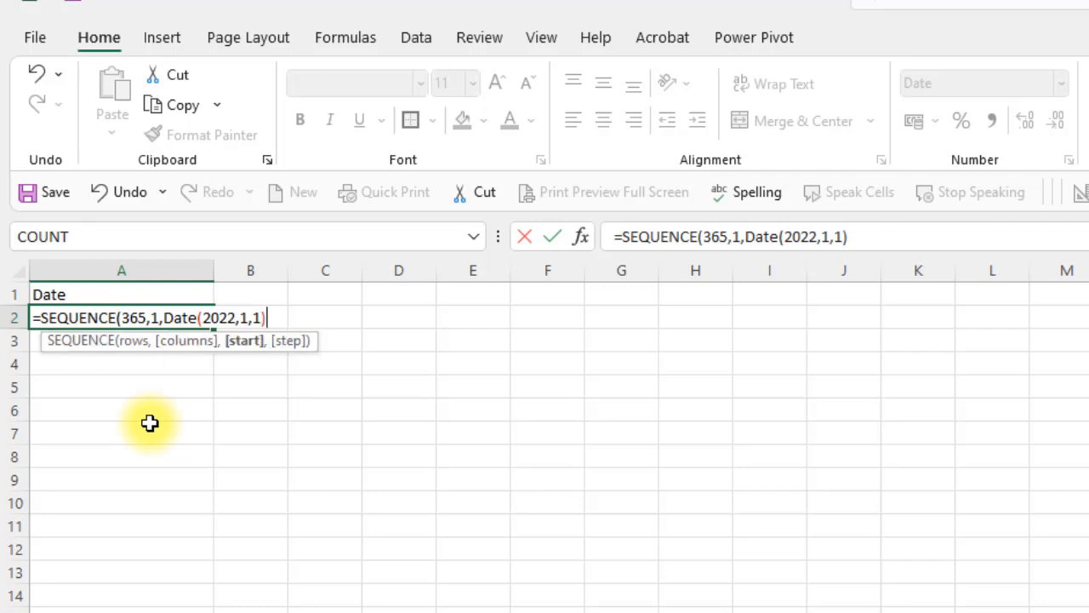
{"action": "type", "text": ","}
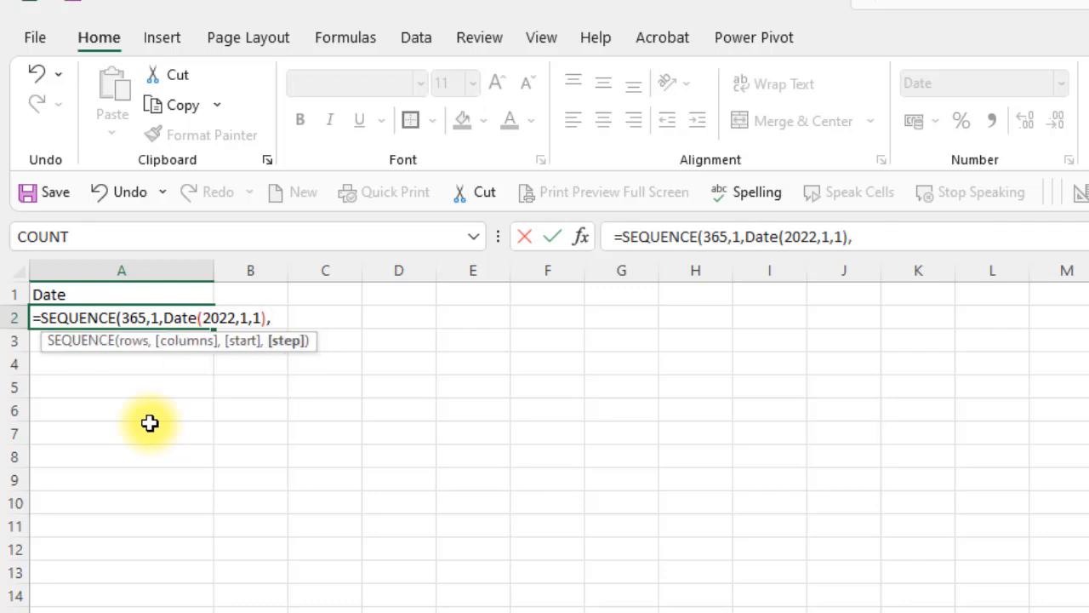
{"action": "type", "text": "1)"}
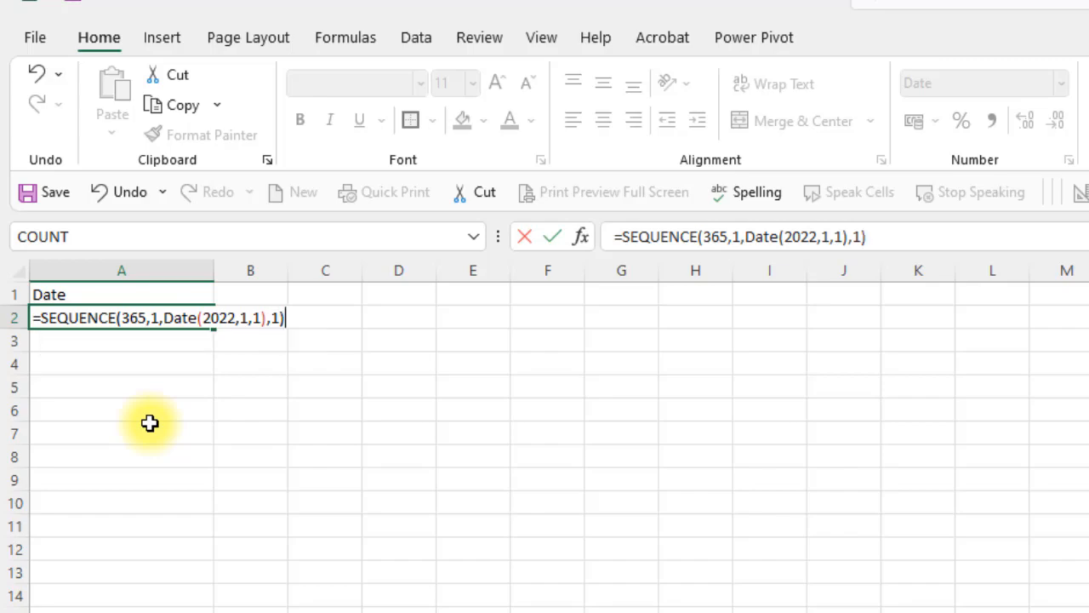
{"action": "key", "text": "Return"}
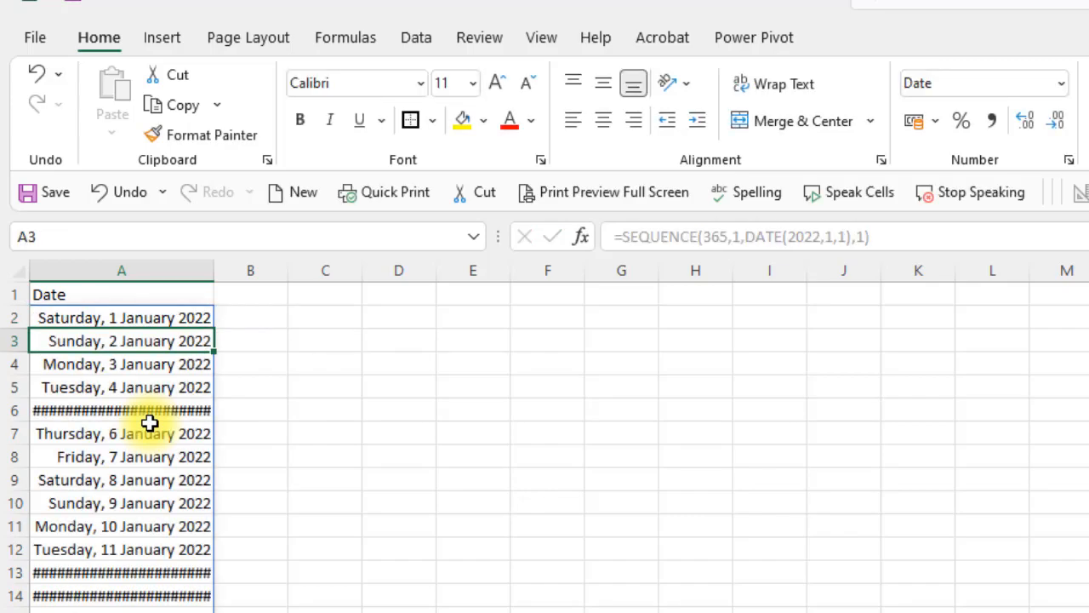
{"action": "double_click", "coordinate": [214, 271]}
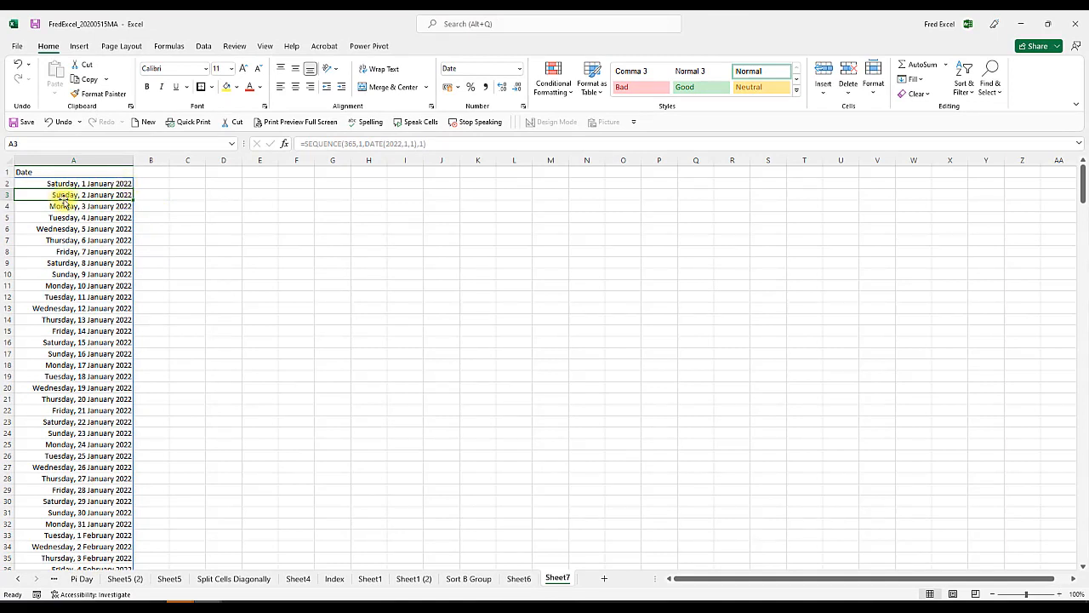
Step: Examine the formula behind several spilled dates in column A and check the list's last dates before returning to the start
{"action": "left_click", "coordinate": [114, 185]}
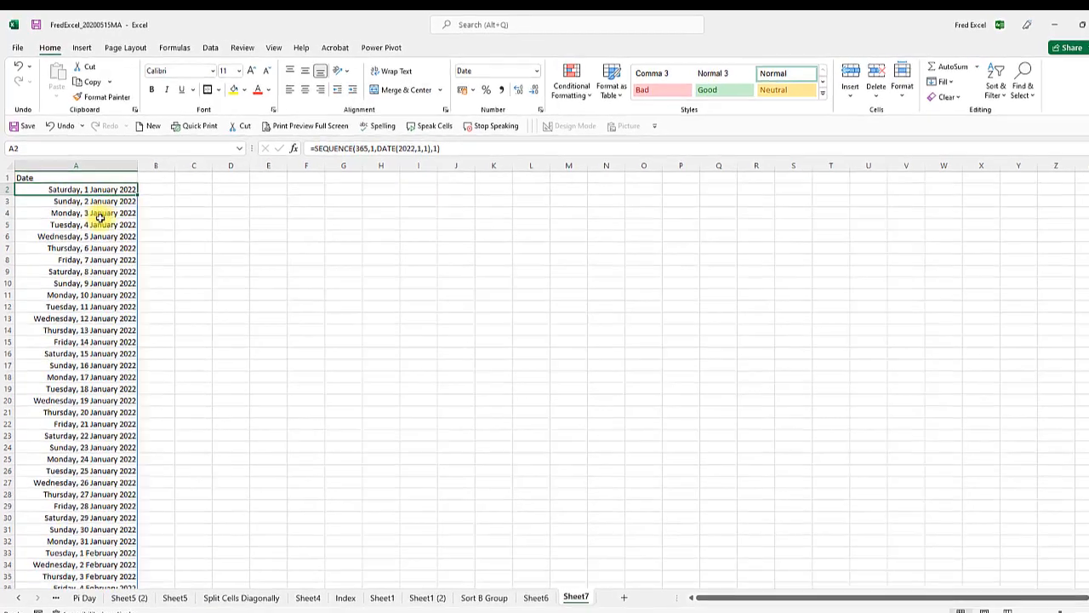
{"action": "left_click", "coordinate": [97, 217]}
{"action": "left_click", "coordinate": [104, 263]}
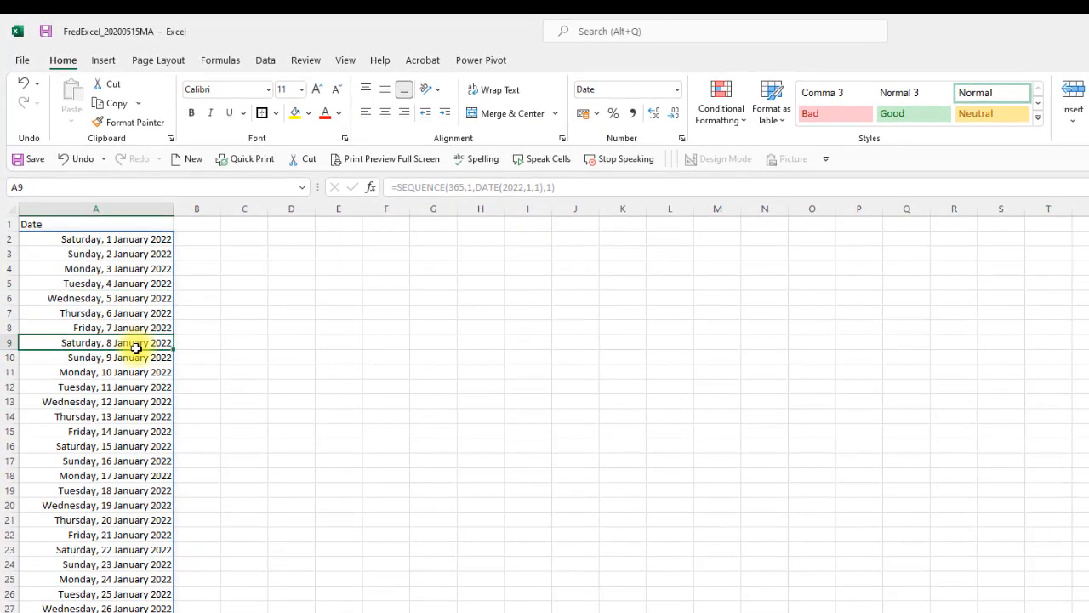
{"action": "left_click", "coordinate": [260, 363]}
{"action": "left_click", "coordinate": [162, 295]}
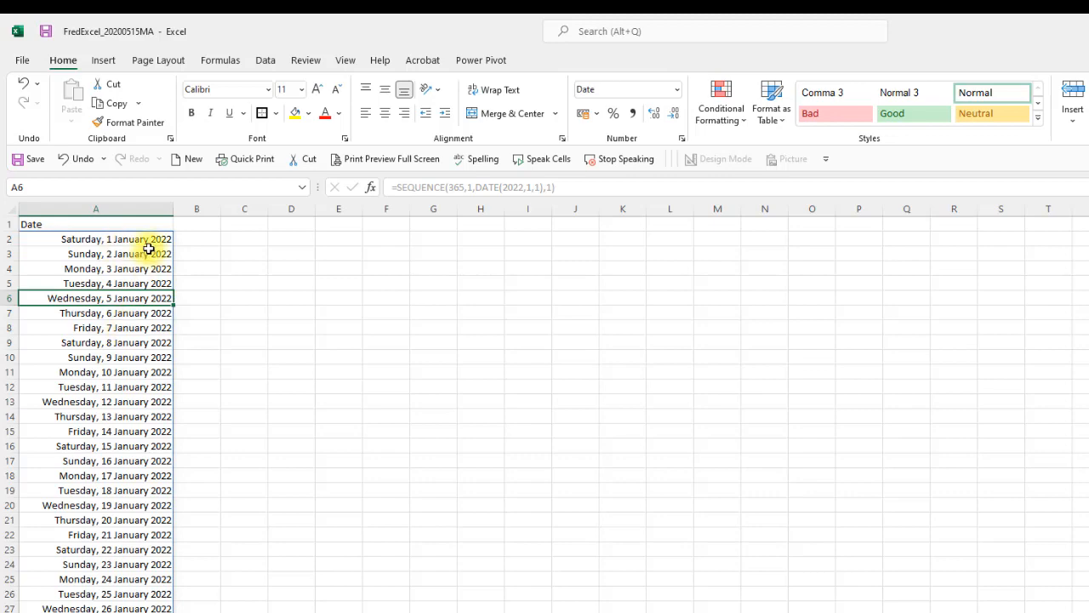
{"action": "left_click", "coordinate": [147, 242]}
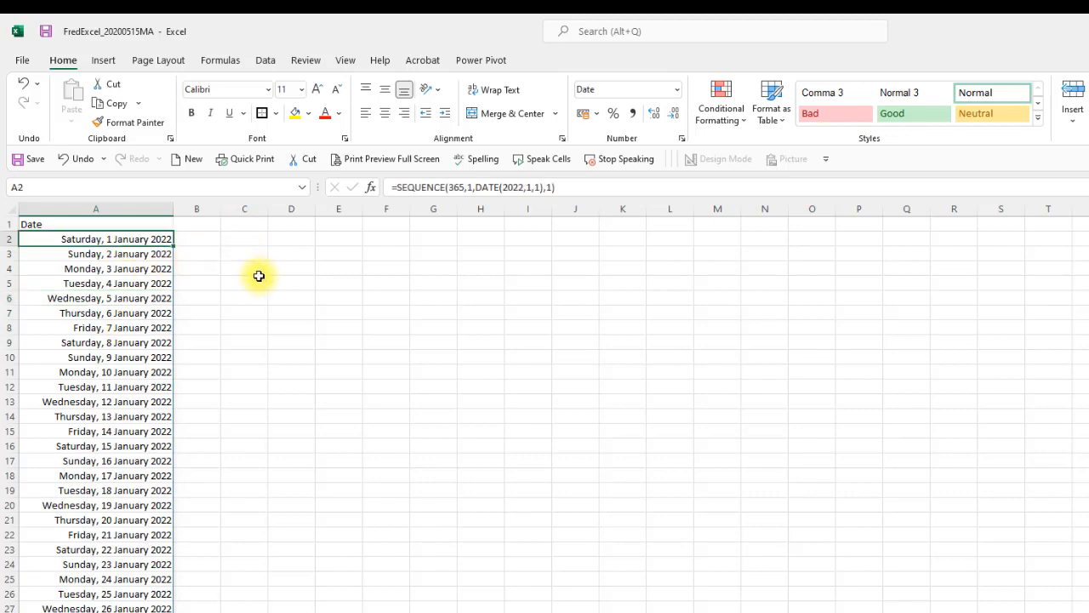
{"action": "left_click", "coordinate": [110, 298]}
{"action": "key", "text": "ctrl+Down"}
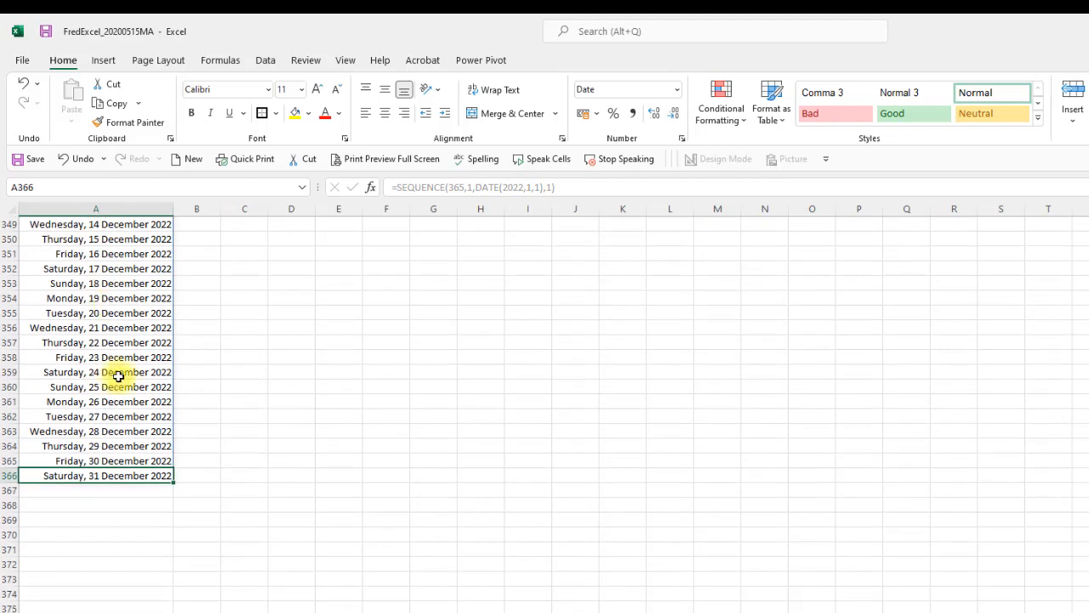
{"action": "left_click", "coordinate": [144, 458]}
{"action": "left_click", "coordinate": [139, 446]}
{"action": "key", "text": "ctrl+Home"}
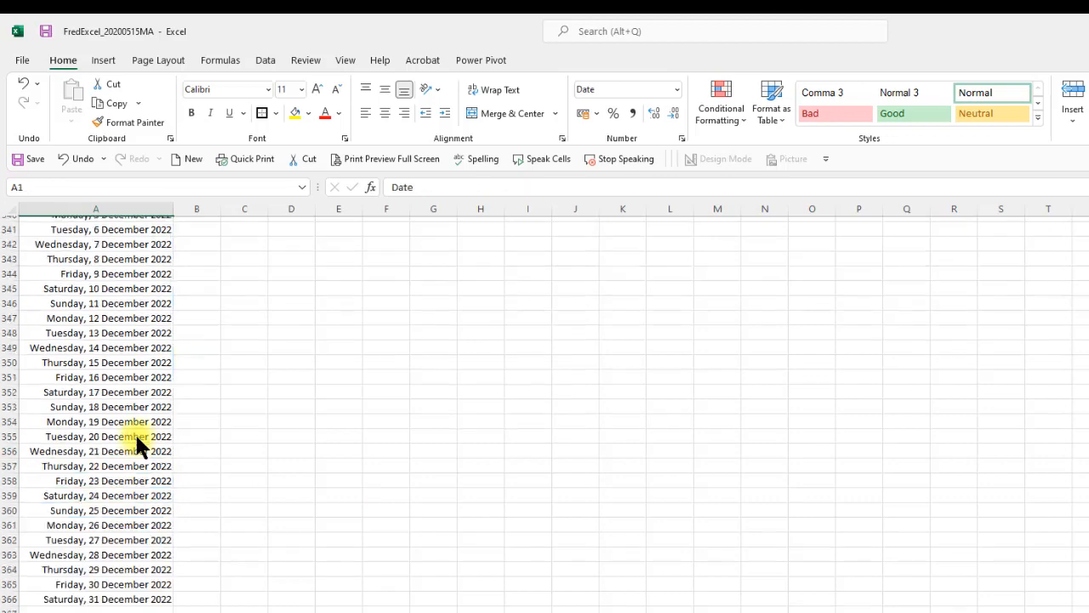
Step: Enter =TEXT(A2,"mmmm") in cell B2 and fill it down column B beside all the dates
{"action": "left_click", "coordinate": [195, 242]}
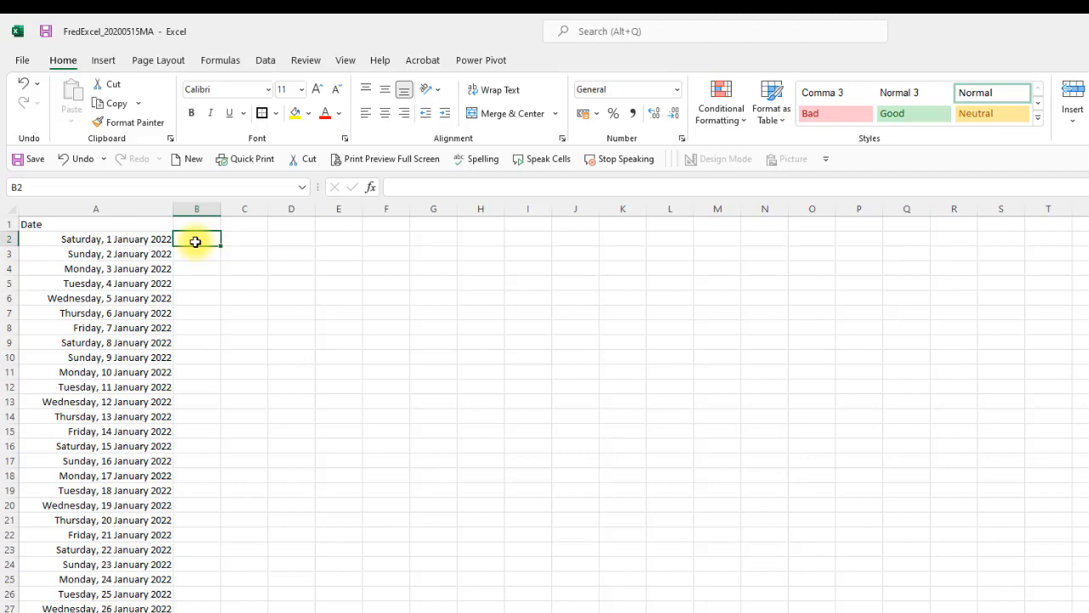
{"action": "type", "text": "="}
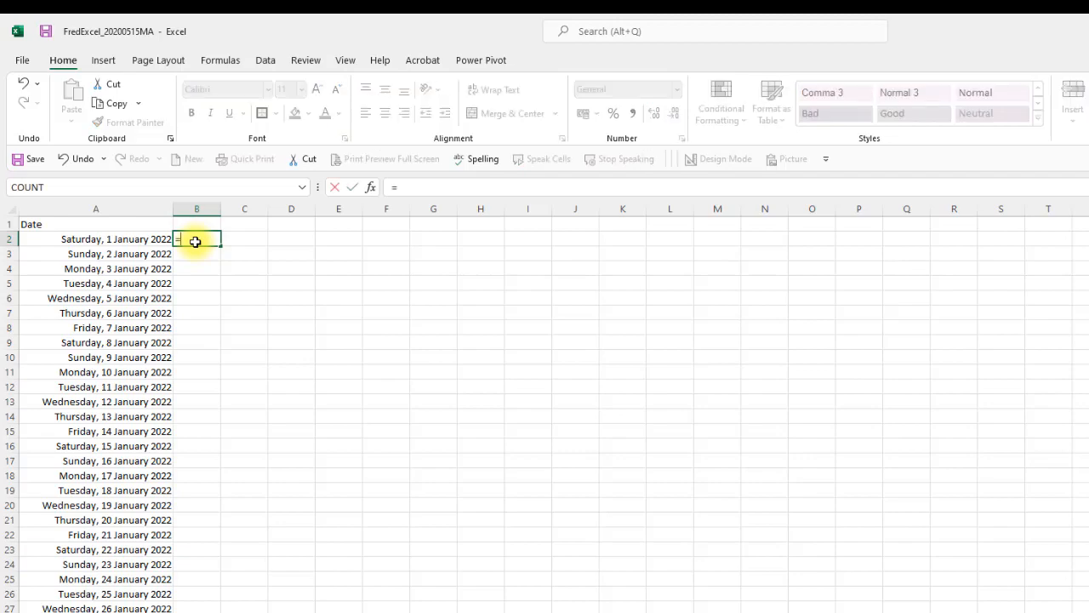
{"action": "type", "text": "Text("}
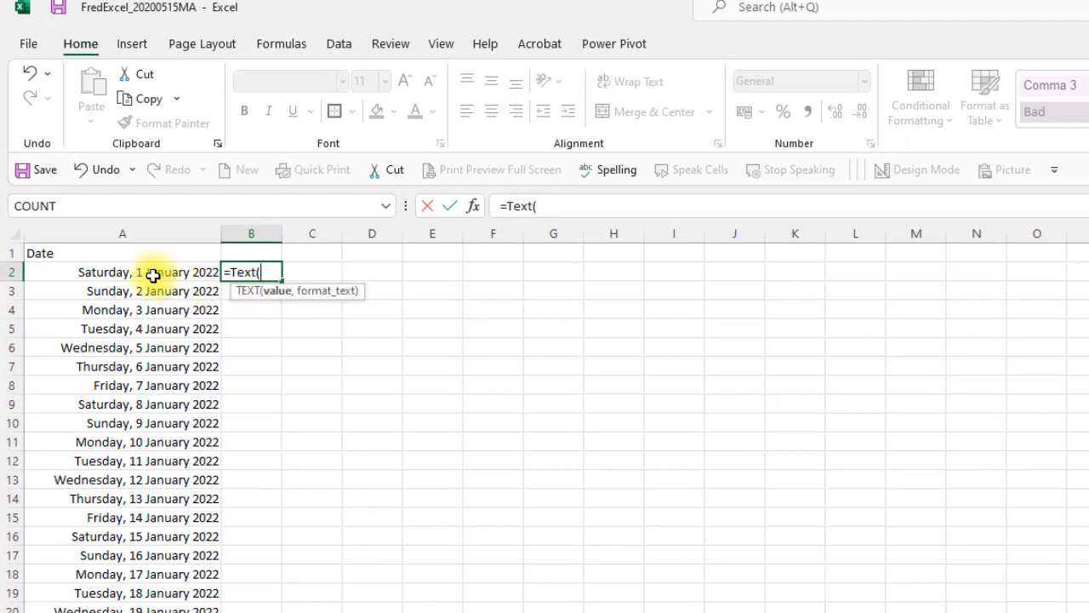
{"action": "left_click", "coordinate": [123, 245]}
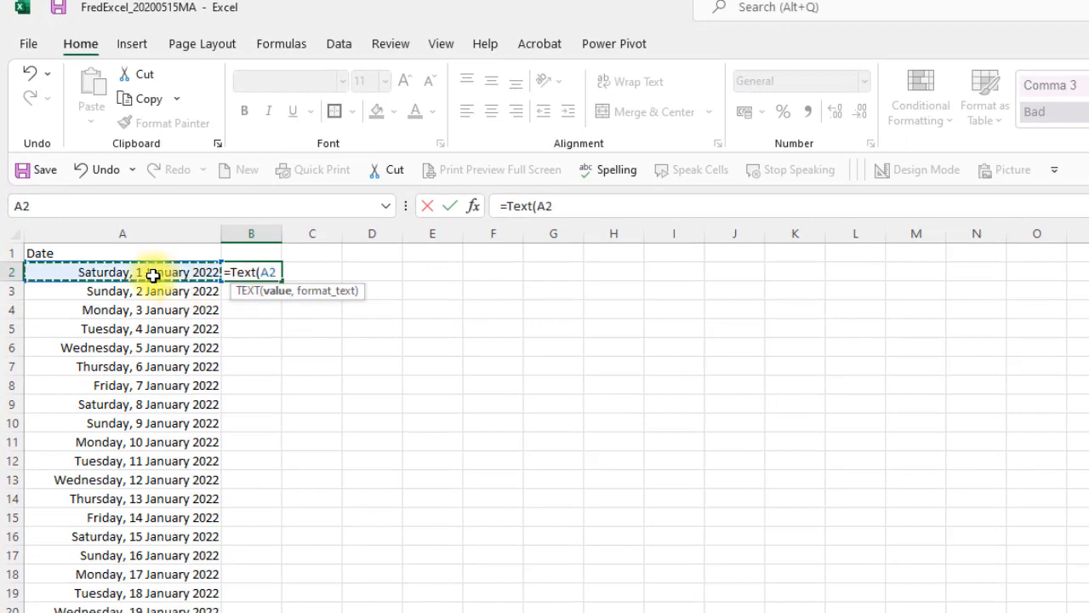
{"action": "type", "text": ","}
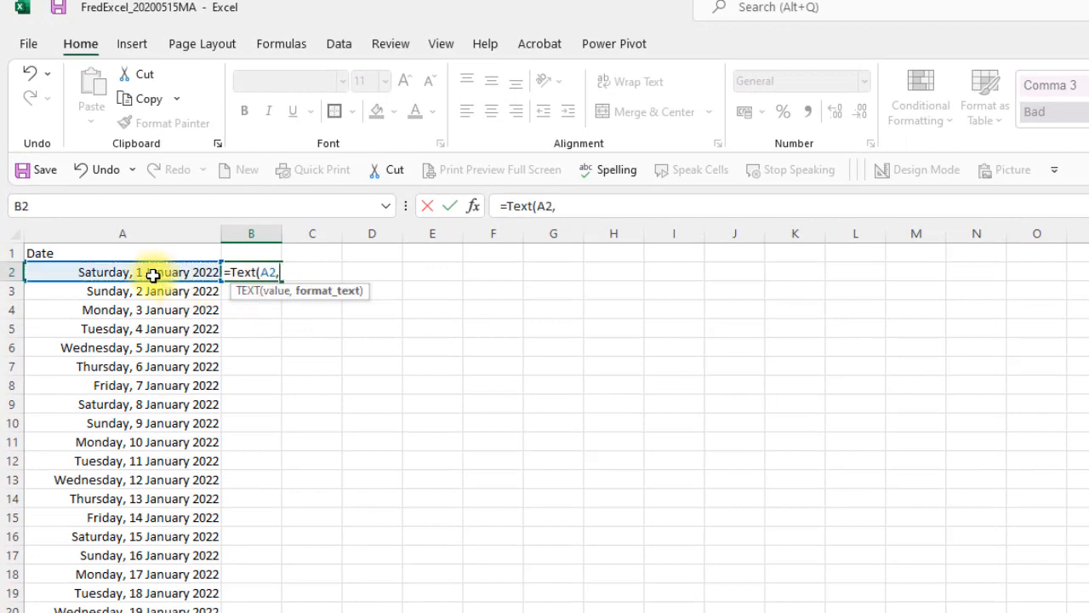
{"action": "type", "text": "\"mmmm"}
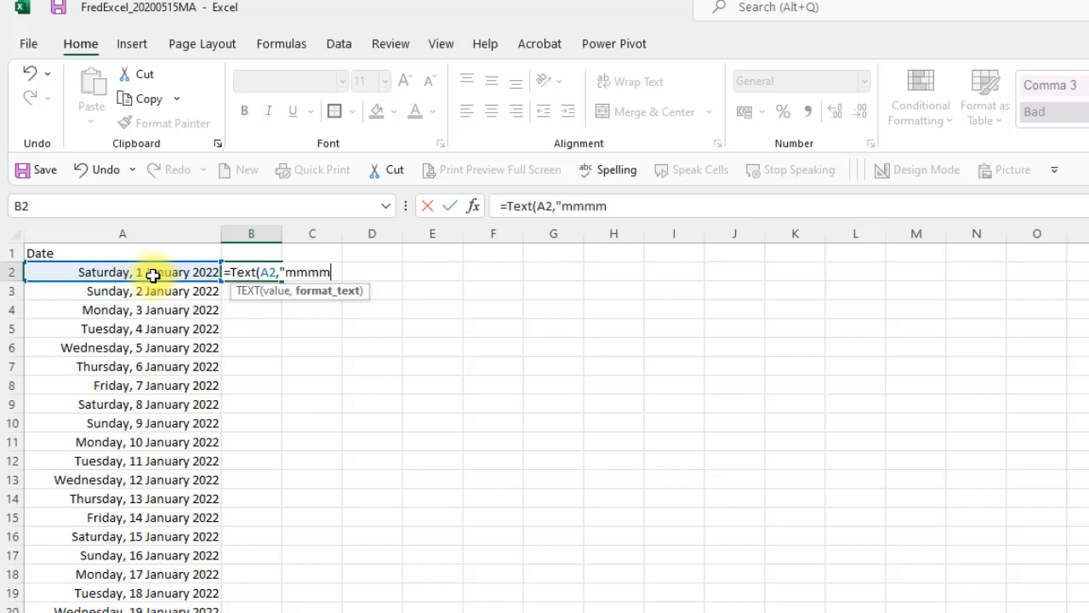
{"action": "type", "text": "\")"}
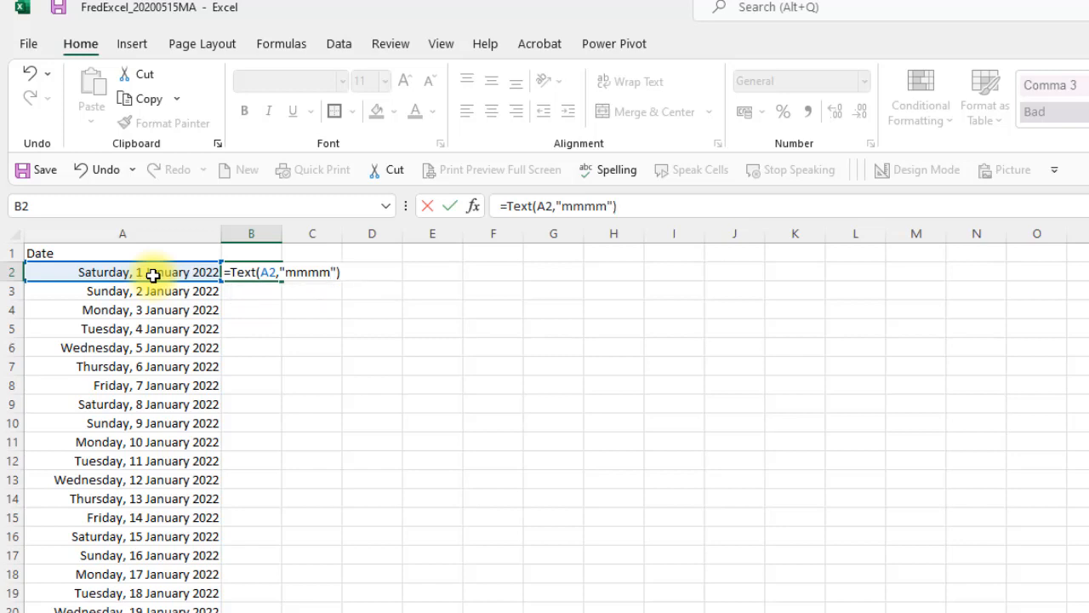
{"action": "key", "text": "Return"}
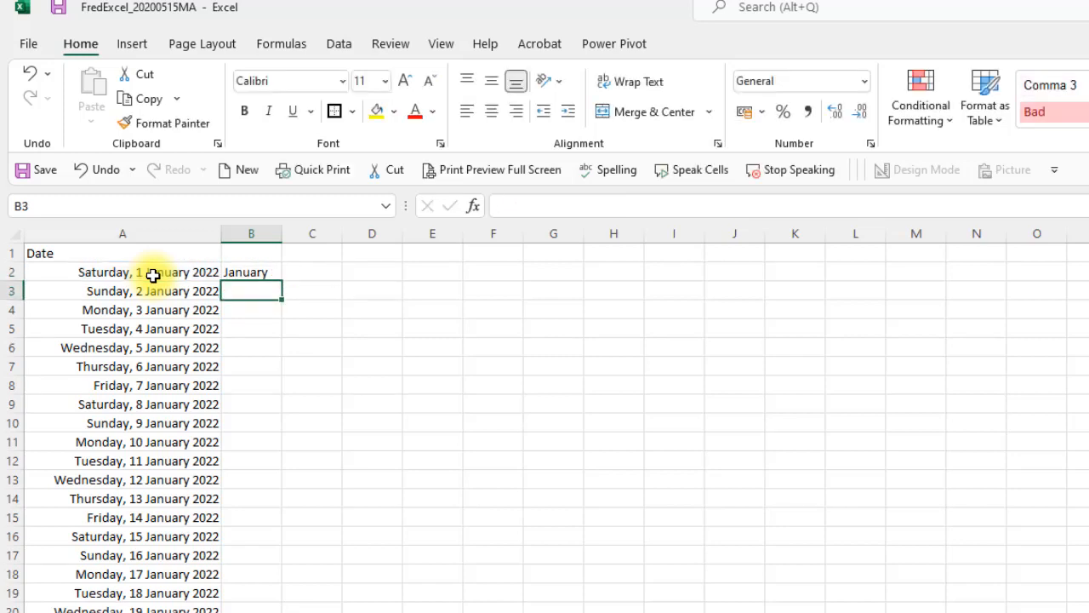
{"action": "left_click", "coordinate": [251, 271]}
{"action": "double_click", "coordinate": [283, 281]}
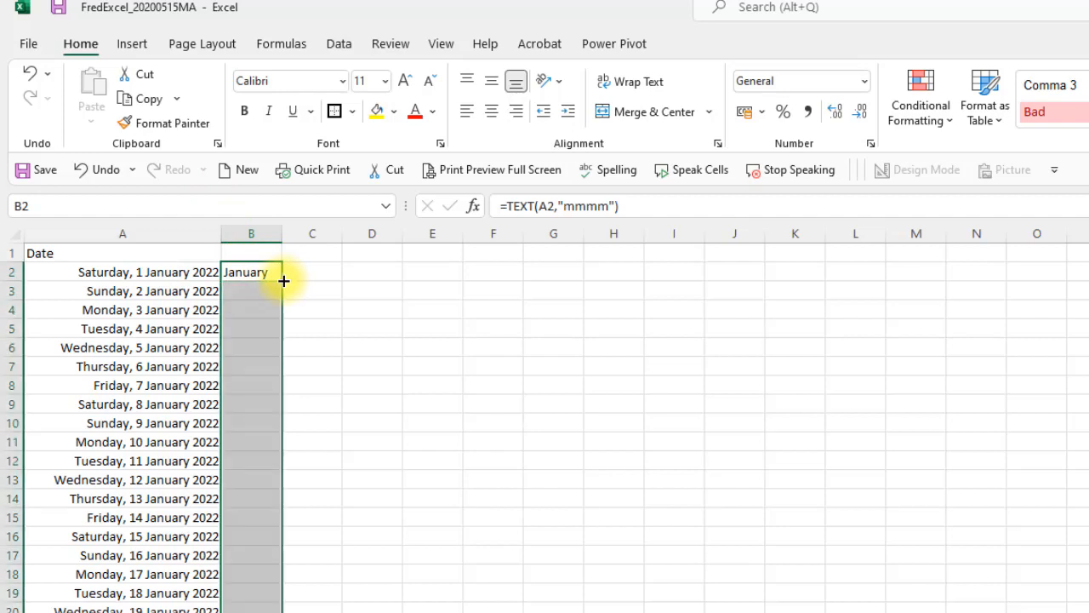
Step: Enter =TEXT(A2,"dddd") in cell C2 to extract the weekday name from the first date
{"action": "left_click", "coordinate": [305, 270]}
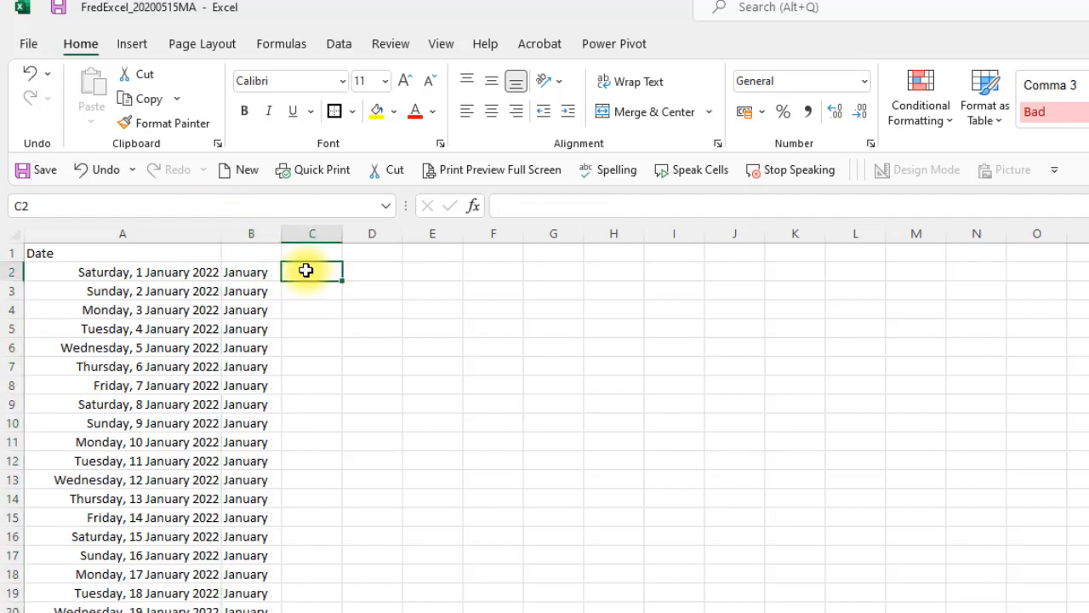
{"action": "type", "text": "="}
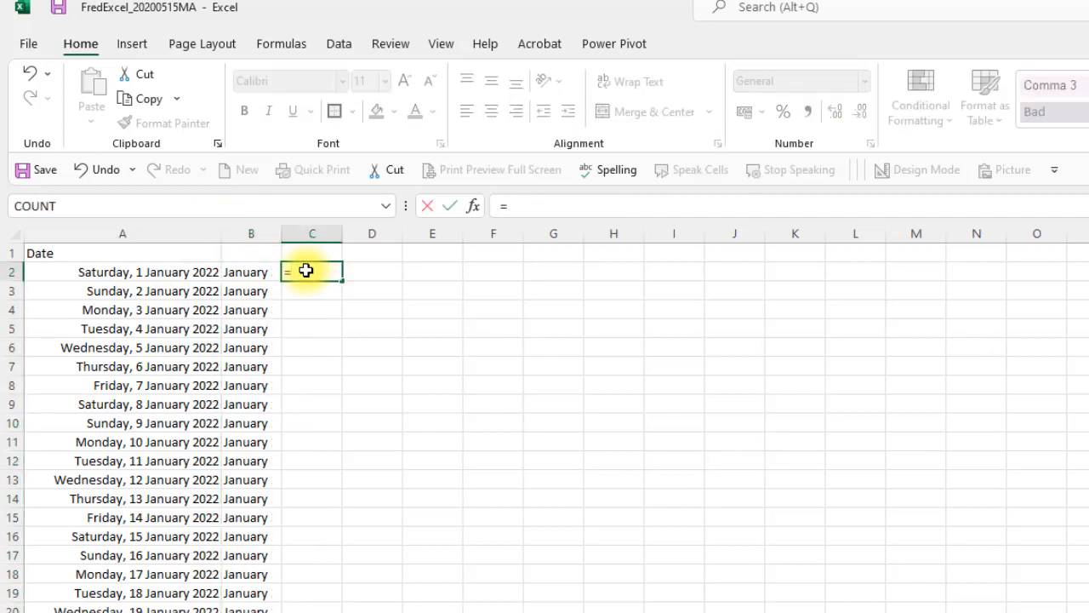
{"action": "type", "text": "Text"}
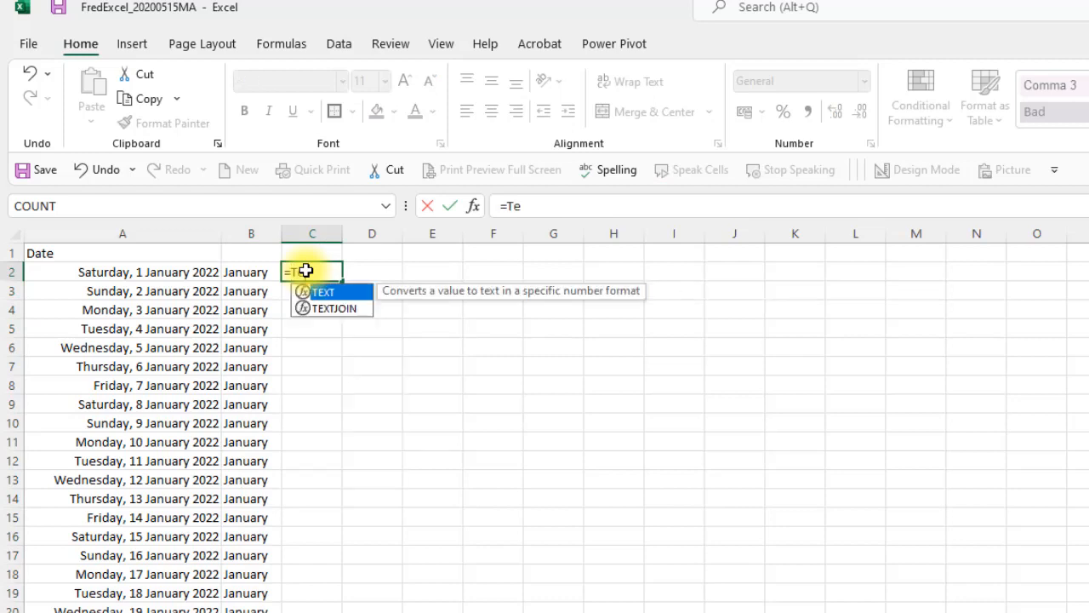
{"action": "double_click", "coordinate": [314, 290]}
{"action": "left_click", "coordinate": [179, 271]}
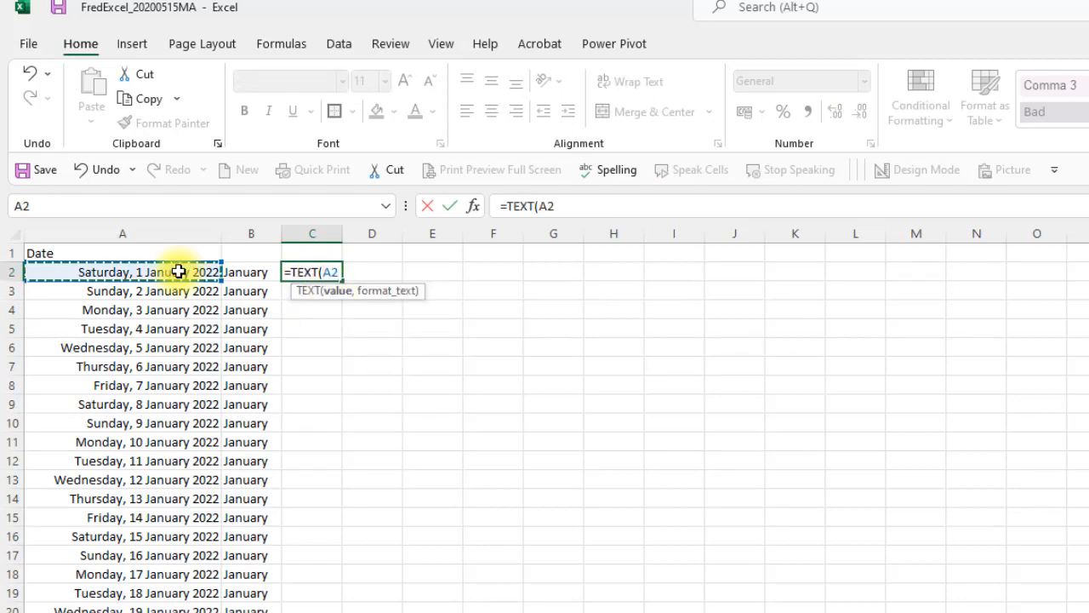
{"action": "type", "text": ","}
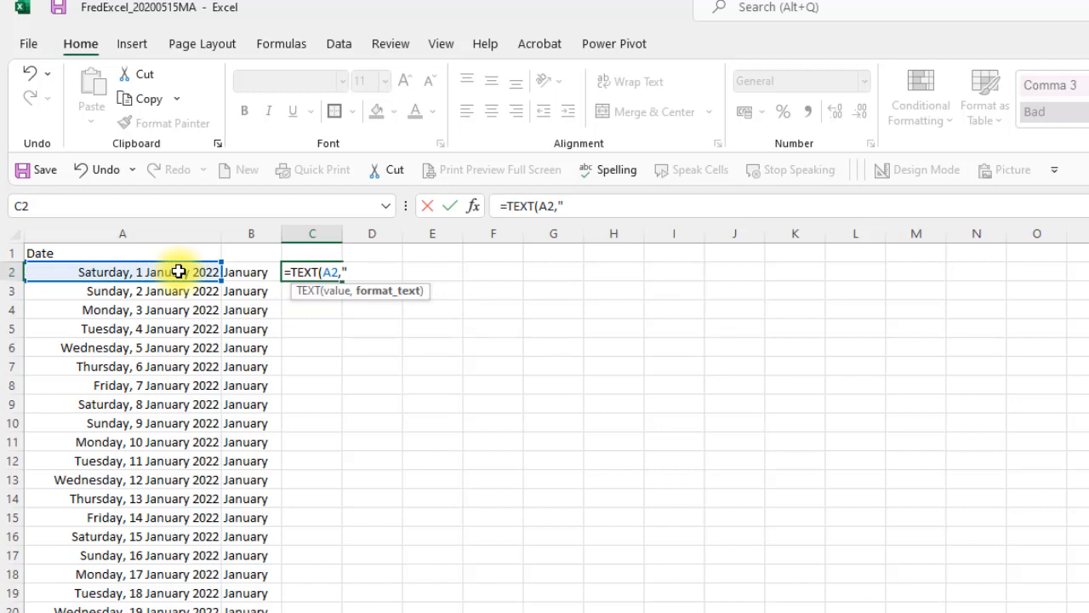
{"action": "type", "text": "\"dddd"}
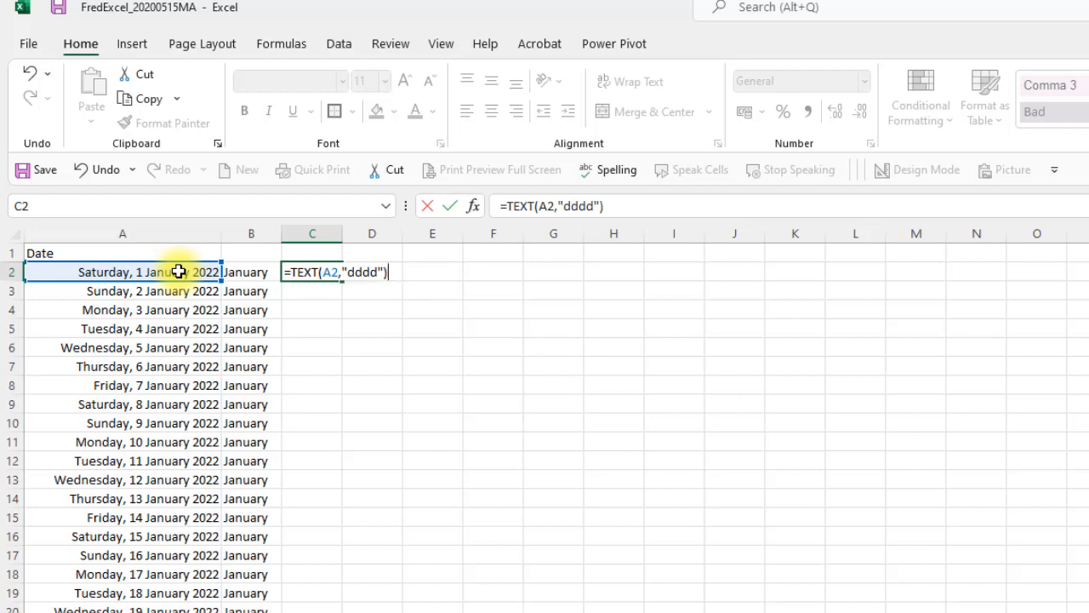
{"action": "key", "text": "Return"}
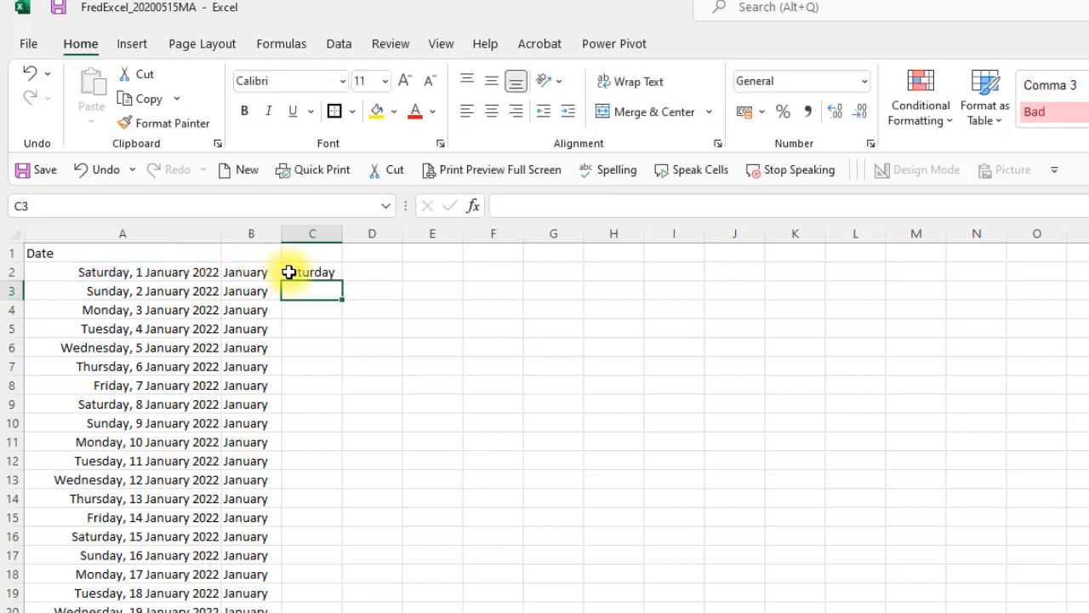
Step: Fill the weekday formula in C2 down beside all the dates and autofit the width of column C
{"action": "left_click", "coordinate": [308, 273]}
{"action": "double_click", "coordinate": [346, 285]}
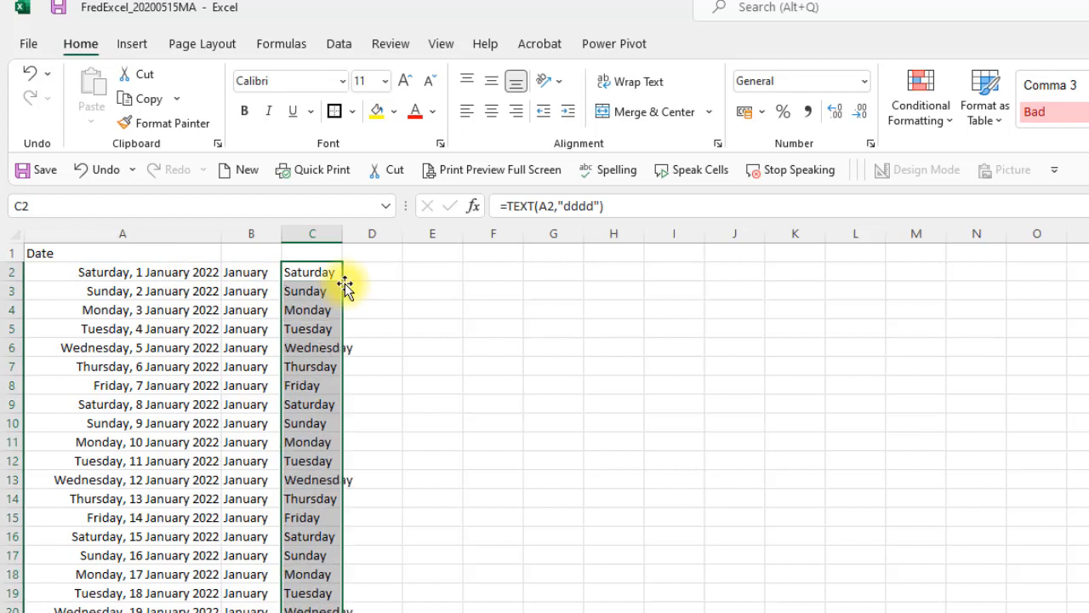
{"action": "double_click", "coordinate": [341, 235]}
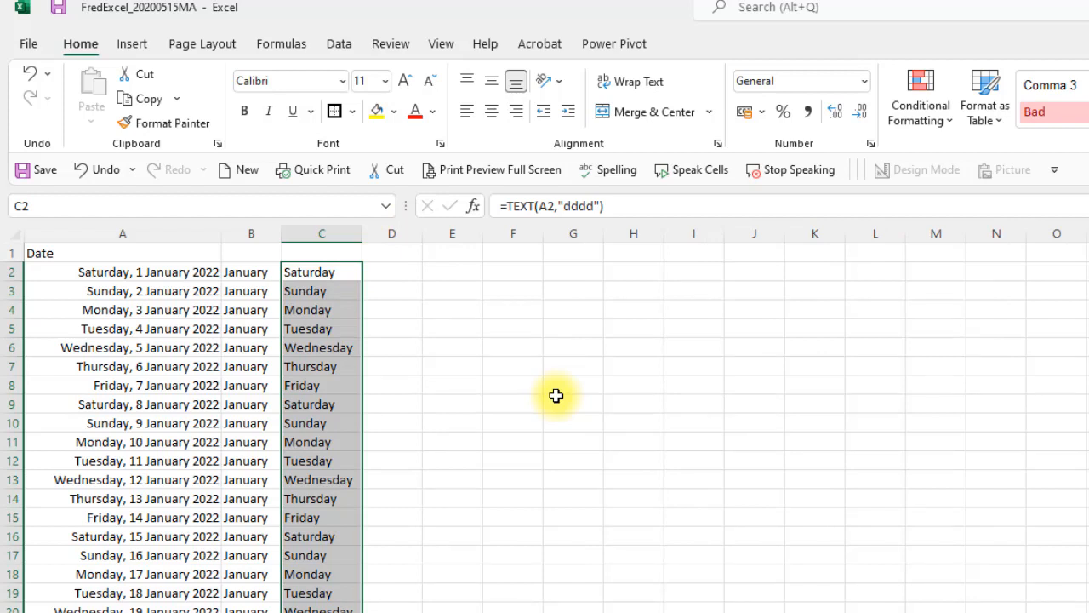
Step: Enter a UNIQUE formula in cell E3 covering all the month names in column B from B2 down
{"action": "left_click", "coordinate": [466, 291]}
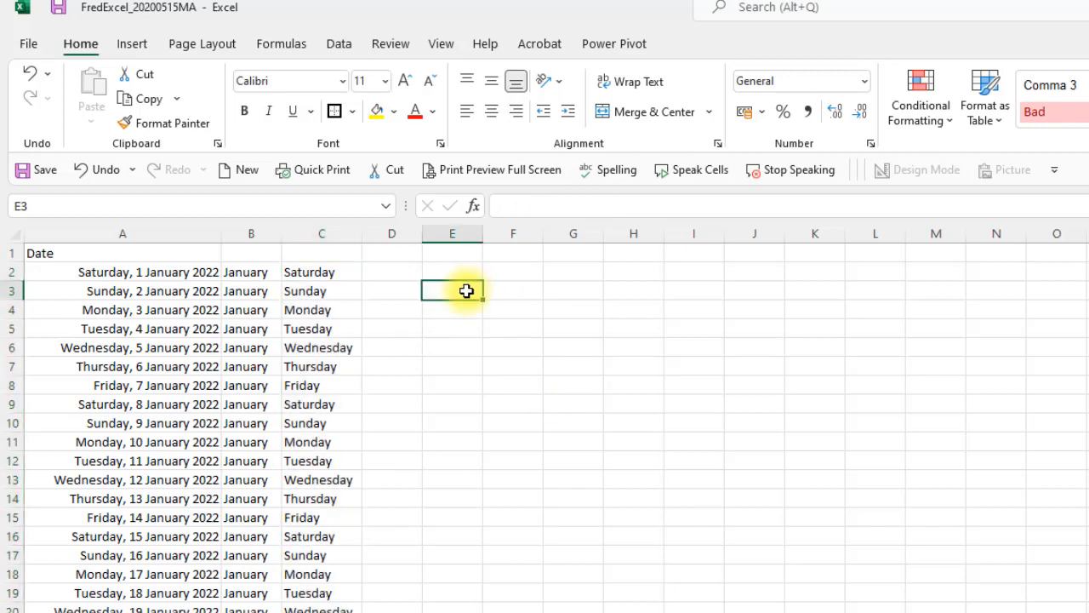
{"action": "type", "text": "=uni"}
{"action": "key", "text": "Down"}
{"action": "key", "text": "Down"}
{"action": "key", "text": "Tab"}
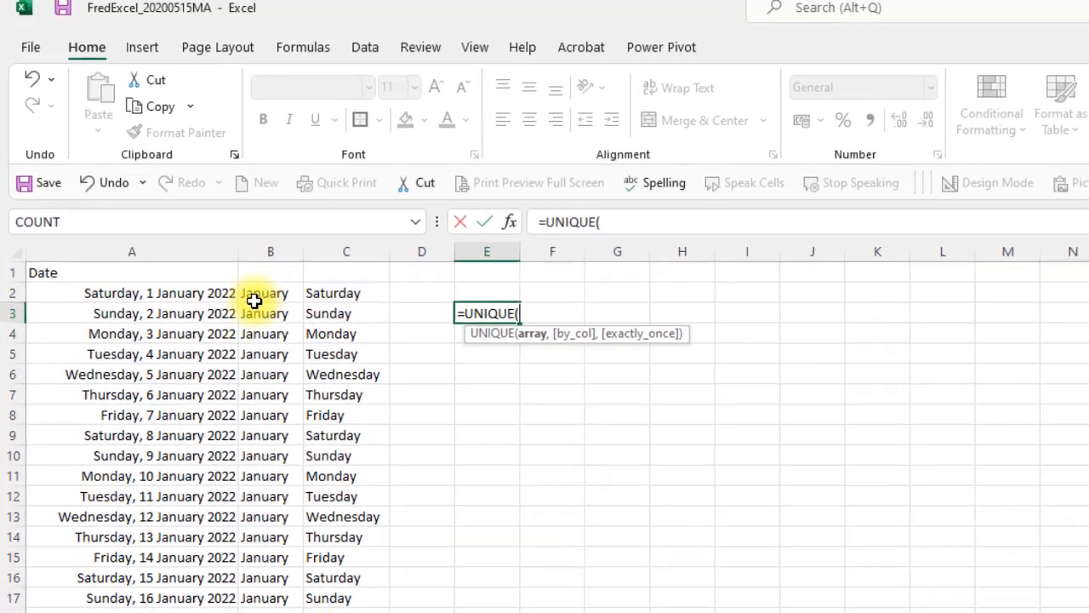
{"action": "left_click", "coordinate": [240, 272]}
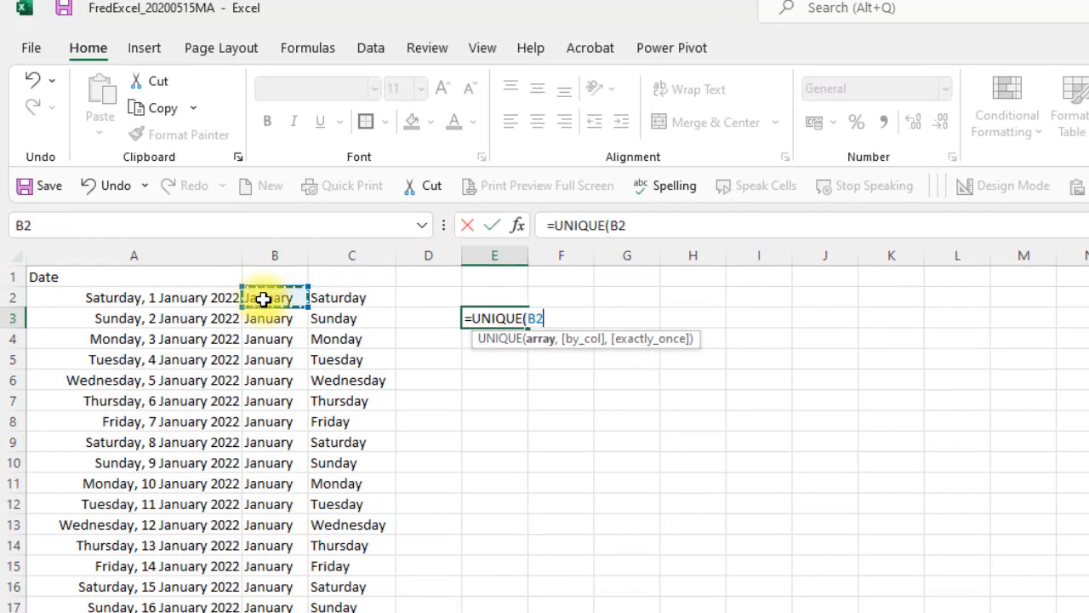
{"action": "key", "text": "ctrl+shift+Down"}
{"action": "key", "text": "Return"}
{"action": "key", "text": "Up"}
{"action": "key", "text": "Up"}
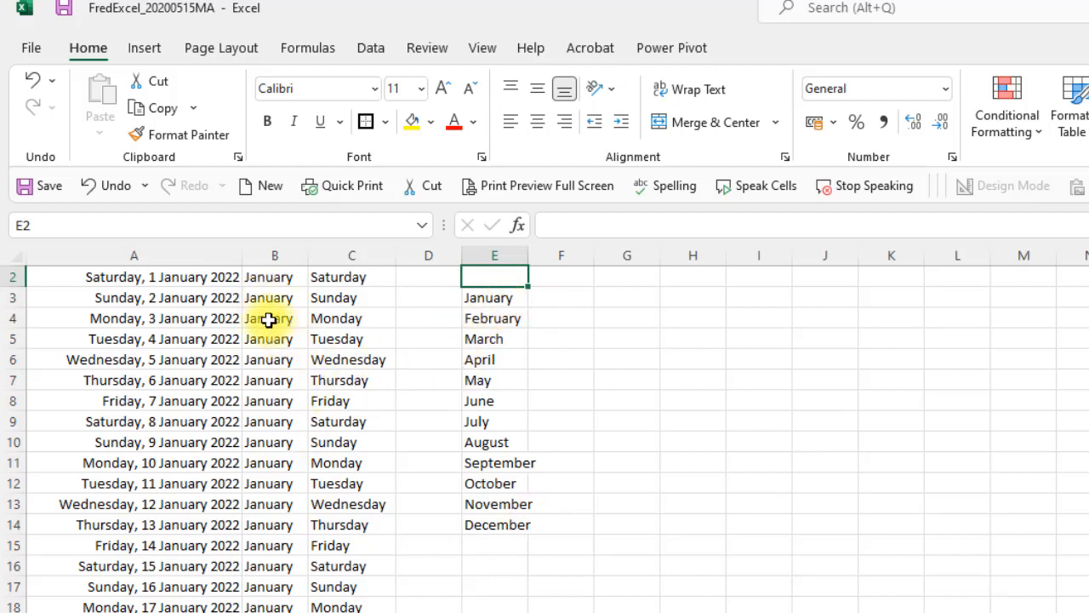
Step: Enter the headings "Month" in cell B1 and "Day" in cell C1
{"action": "left_click", "coordinate": [348, 380]}
{"action": "key", "text": "Up"}
{"action": "key", "text": "Up"}
{"action": "key", "text": "Up"}
{"action": "key", "text": "Up"}
{"action": "key", "text": "Up"}
{"action": "key", "text": "Up"}
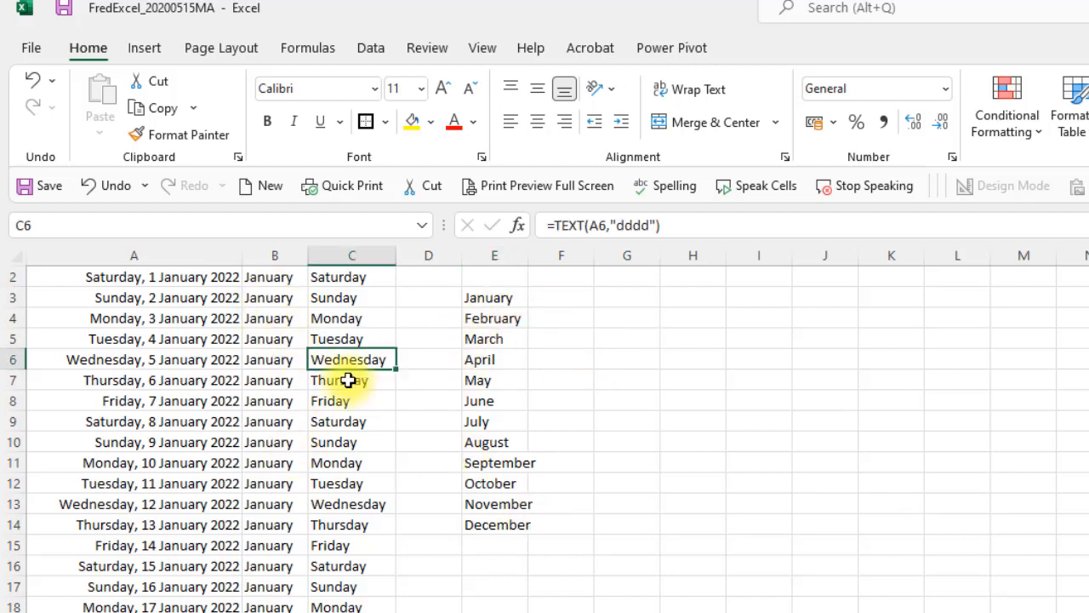
{"action": "left_click", "coordinate": [262, 278]}
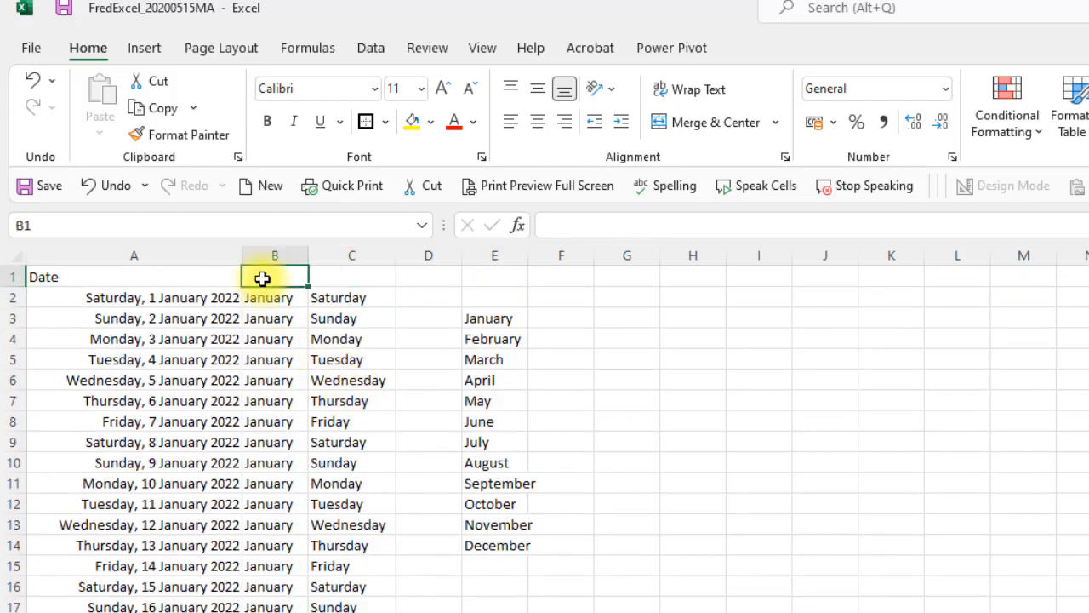
{"action": "type", "text": "Month"}
{"action": "key", "text": "Tab"}
{"action": "type", "text": "D"}
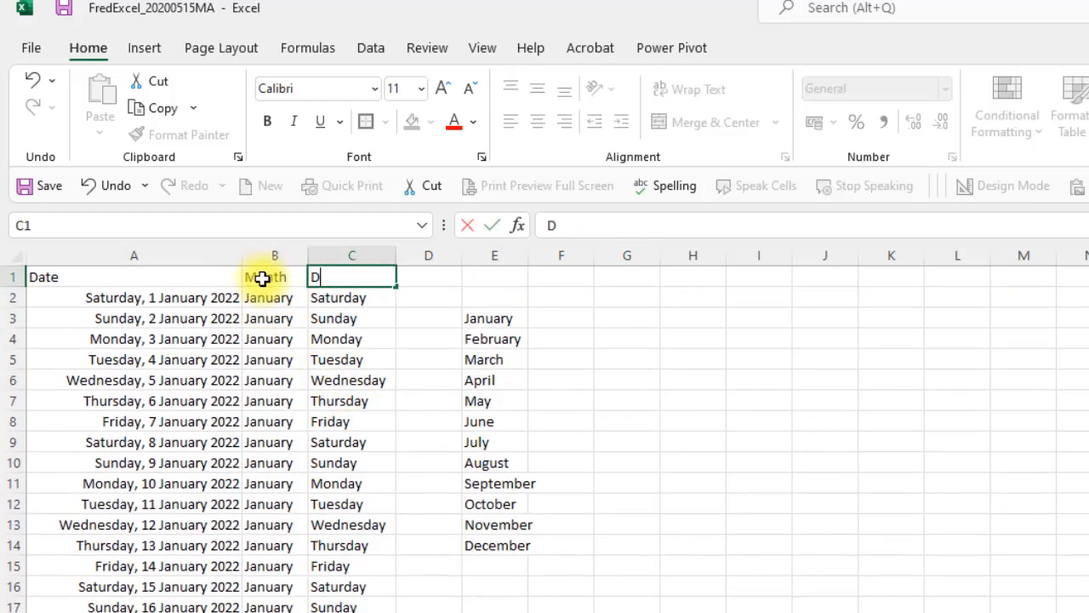
{"action": "type", "text": "ay"}
{"action": "left_click", "coordinate": [564, 316]}
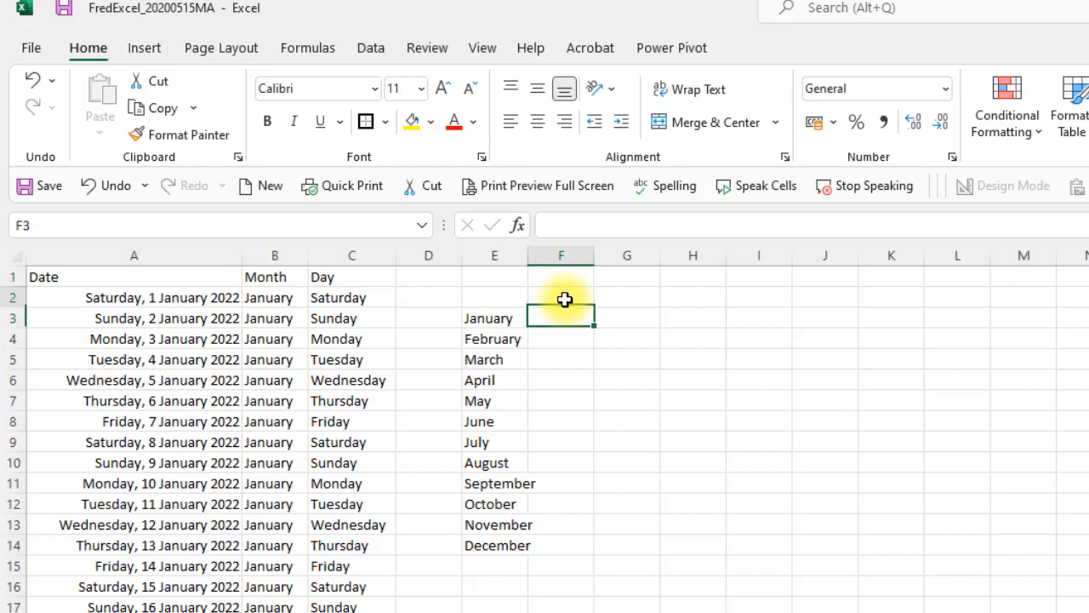
Step: Enter =UNIQUE(C2:C366) in cell F2 to list the distinct weekday names
{"action": "left_click", "coordinate": [564, 299]}
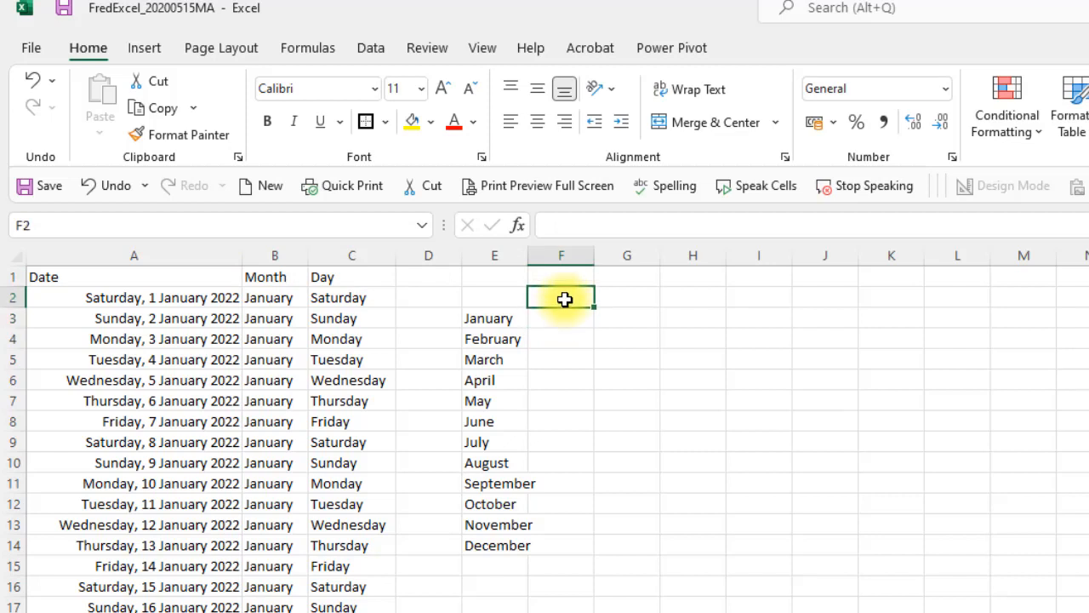
{"action": "type", "text": "=un"}
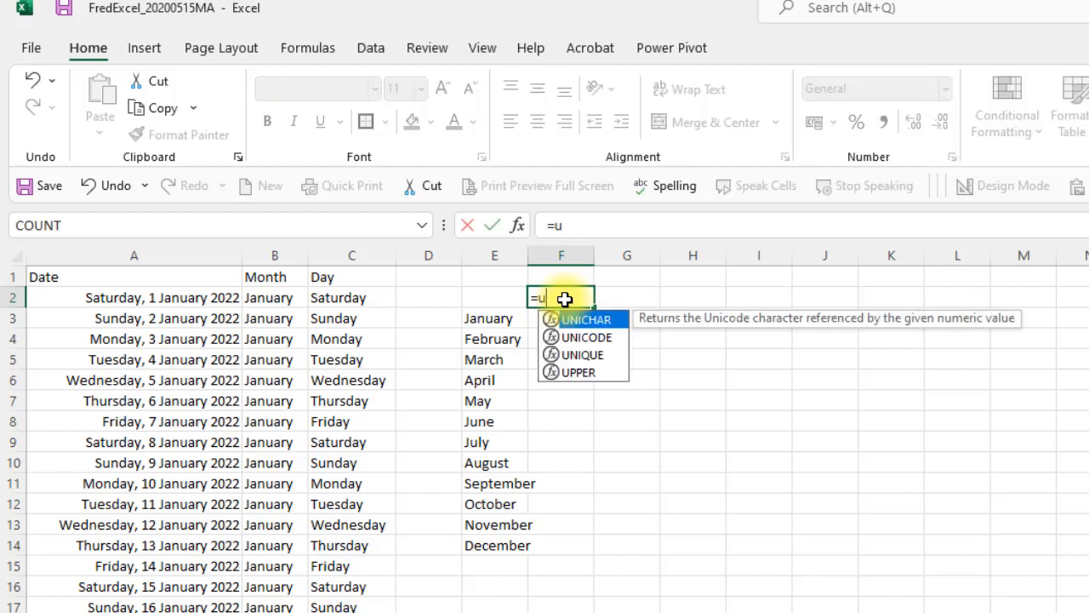
{"action": "double_click", "coordinate": [588, 354]}
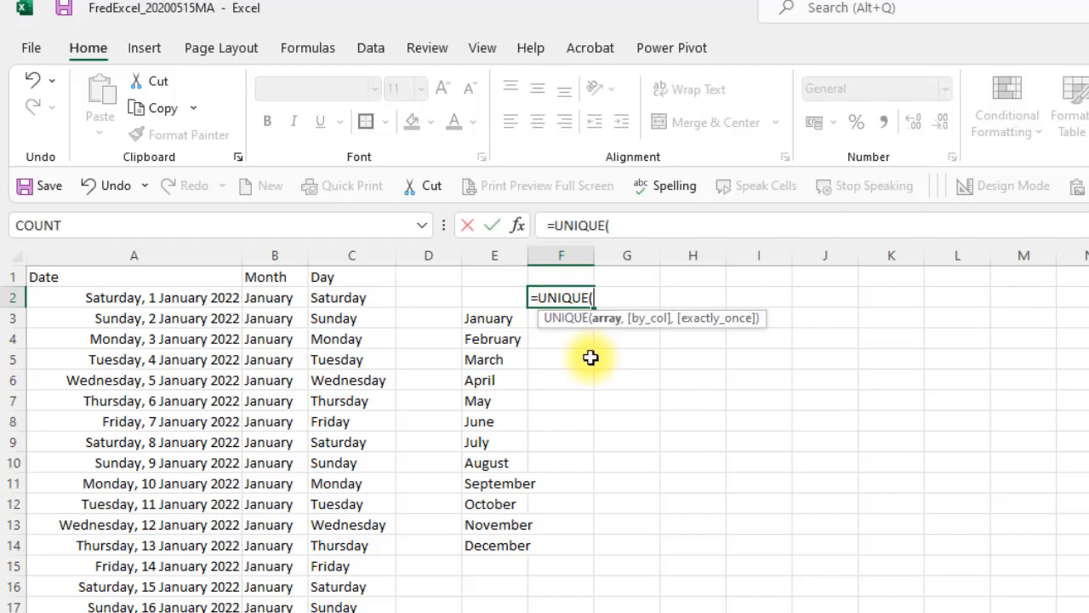
{"action": "left_click", "coordinate": [363, 299]}
{"action": "key", "text": "ctrl+shift+Down"}
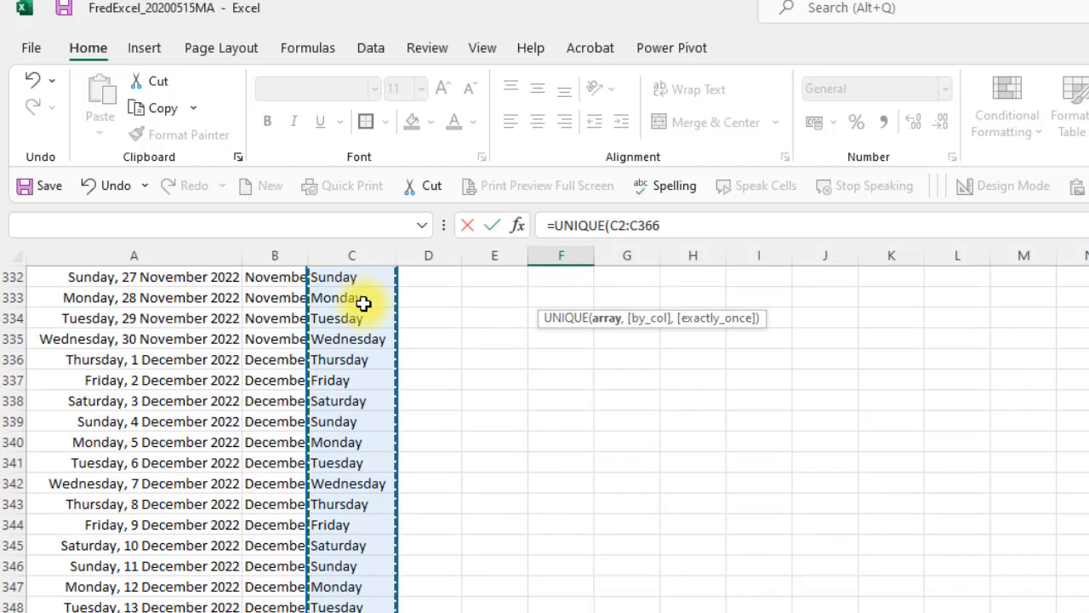
{"action": "key", "text": "Return"}
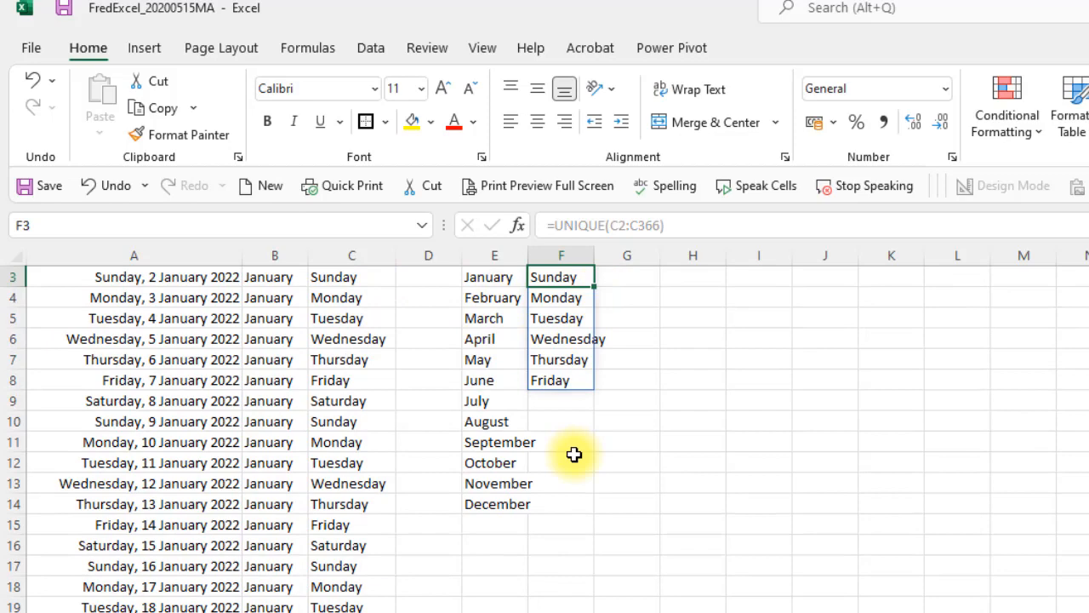
Step: Replace the formula in cell F2 with =TRANSPOSE(UNIQUE(C2:C366)) to list the weekday names across row 2
{"action": "left_click", "coordinate": [586, 290]}
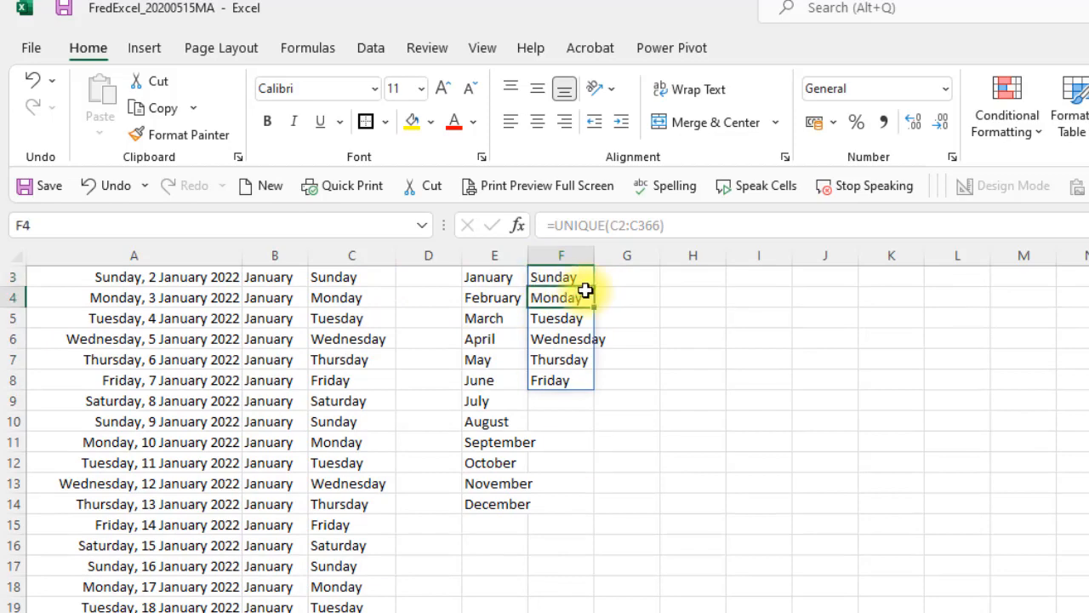
{"action": "key", "text": "Up"}
{"action": "key", "text": "Up"}
{"action": "key", "text": "Up"}
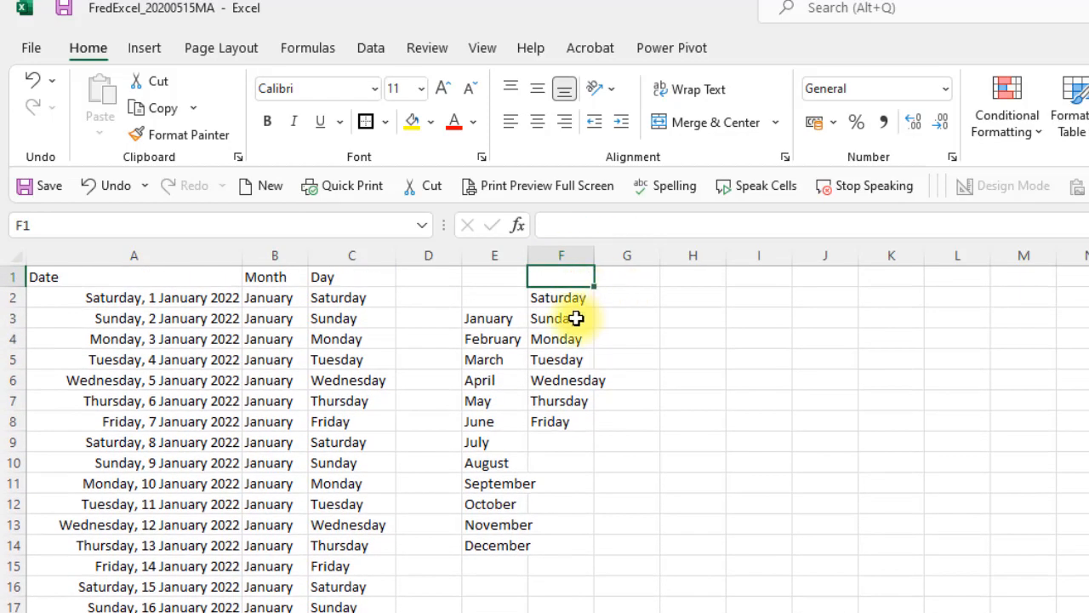
{"action": "left_click", "coordinate": [574, 297]}
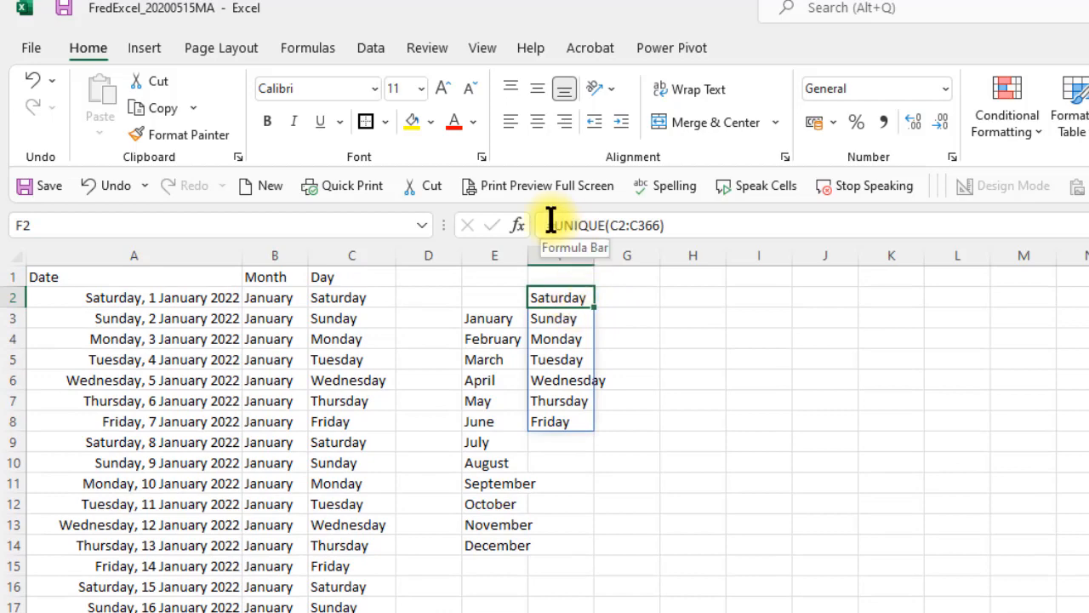
{"action": "type", "text": "="}
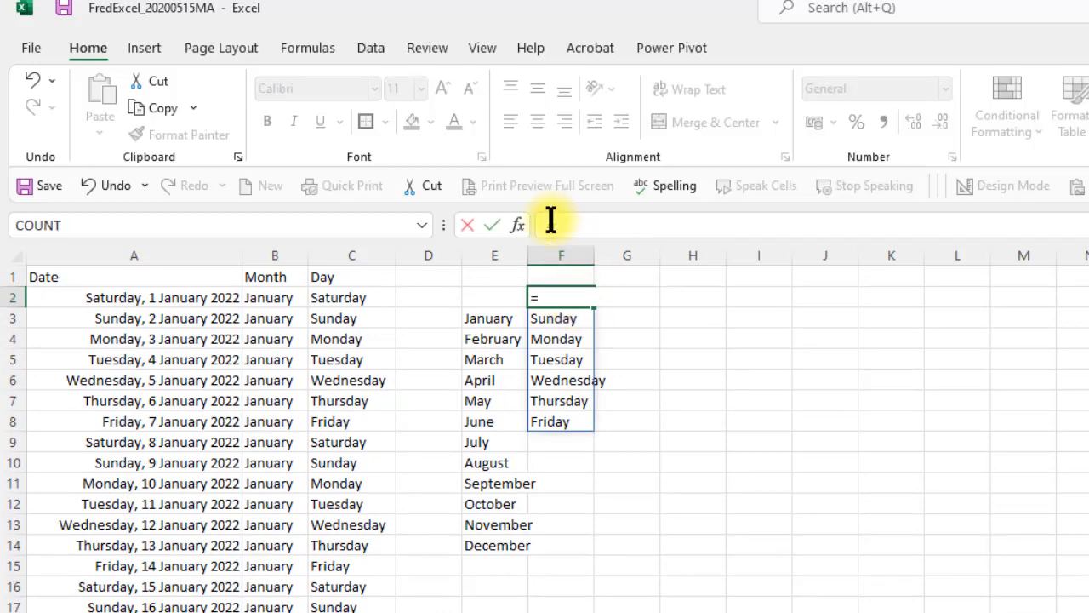
{"action": "type", "text": "TRANSPOSE(UNIQUE("}
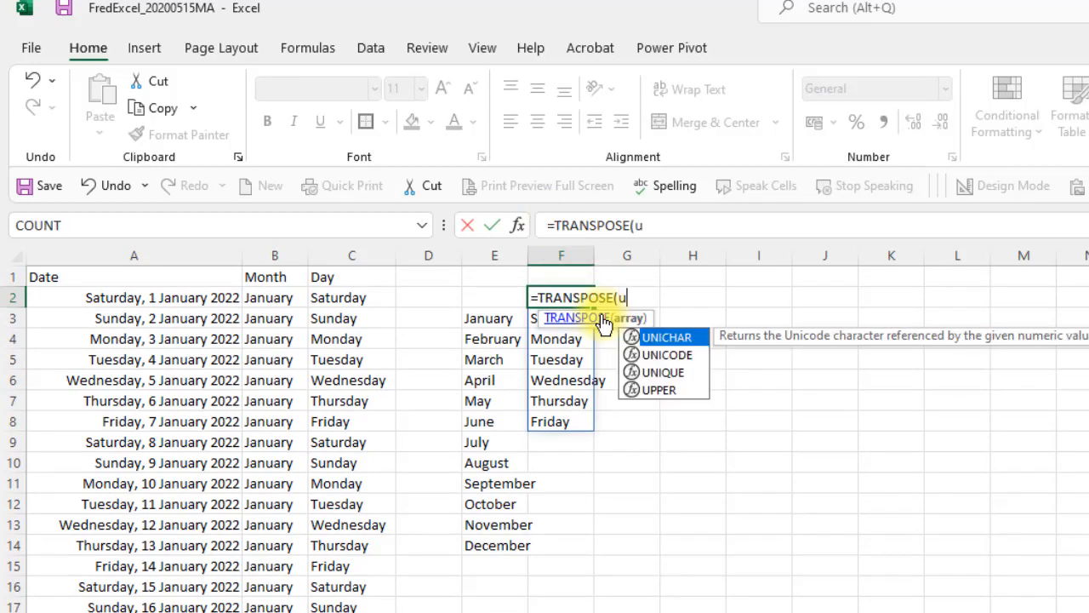
{"action": "left_click", "coordinate": [332, 301]}
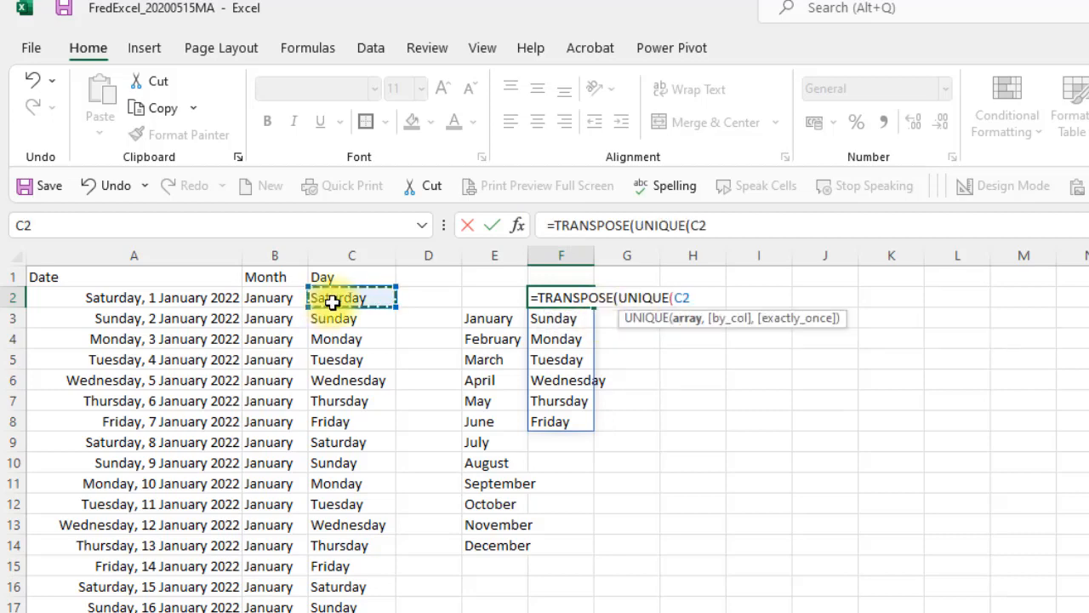
{"action": "key", "text": "ctrl+shift+Down"}
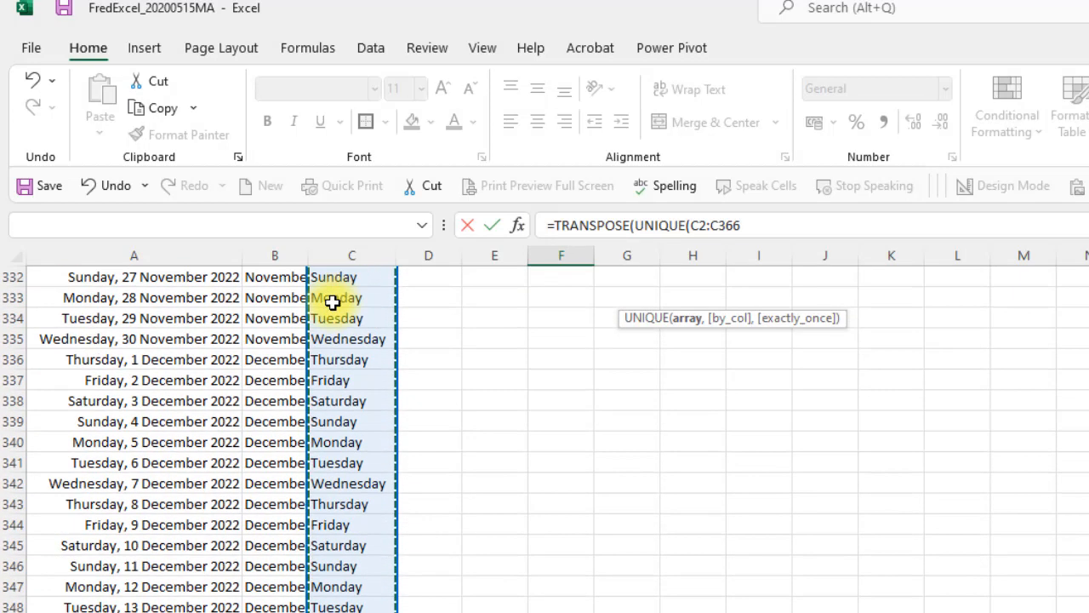
{"action": "type", "text": ")"}
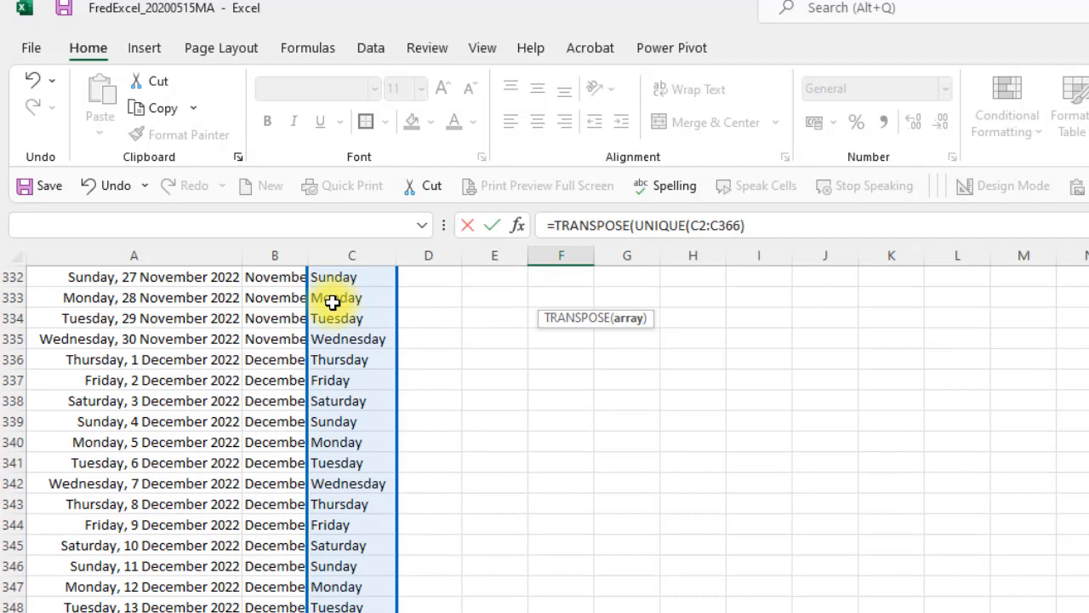
{"action": "key", "text": "Return"}
{"action": "key", "text": "Up"}
{"action": "key", "text": "Up"}
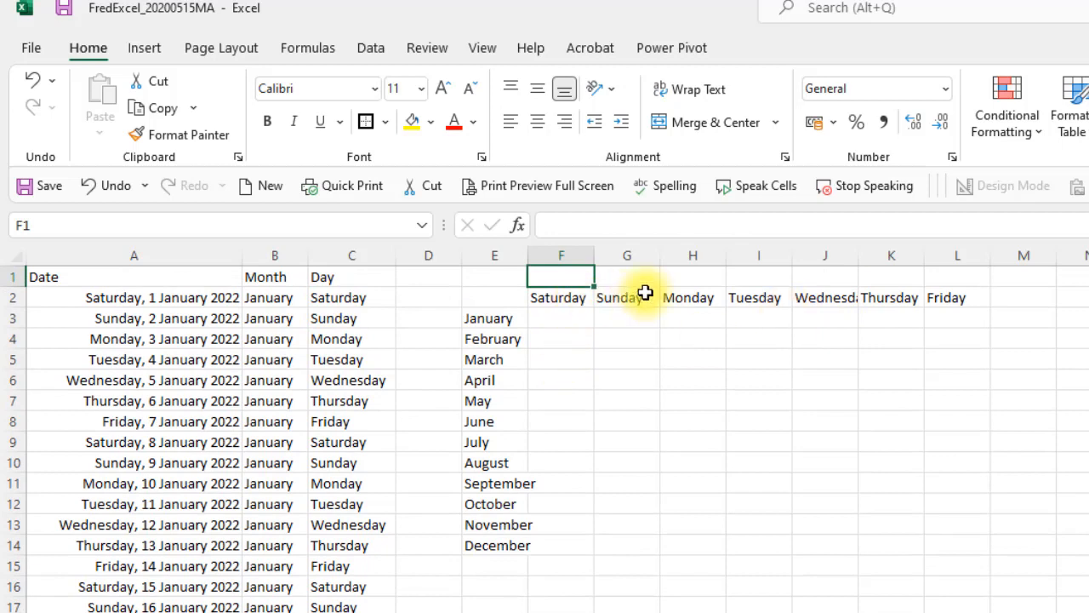
Step: Begin a COUNTIFS formula in cell F3 with the absolute month range $B$2:$B$366 and E3 as its criterion
{"action": "left_click", "coordinate": [567, 320]}
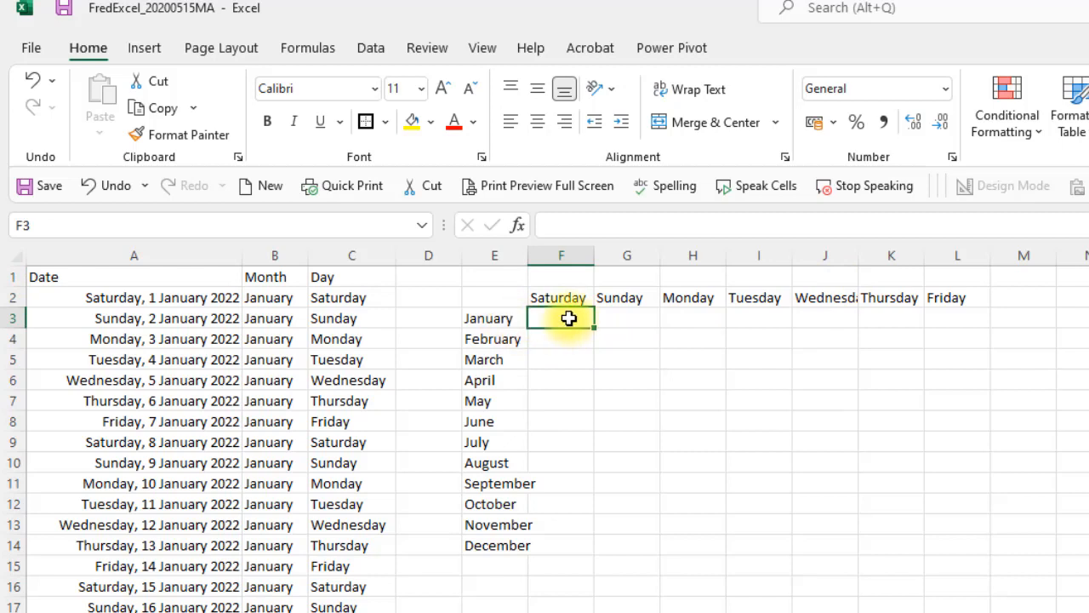
{"action": "type", "text": "="}
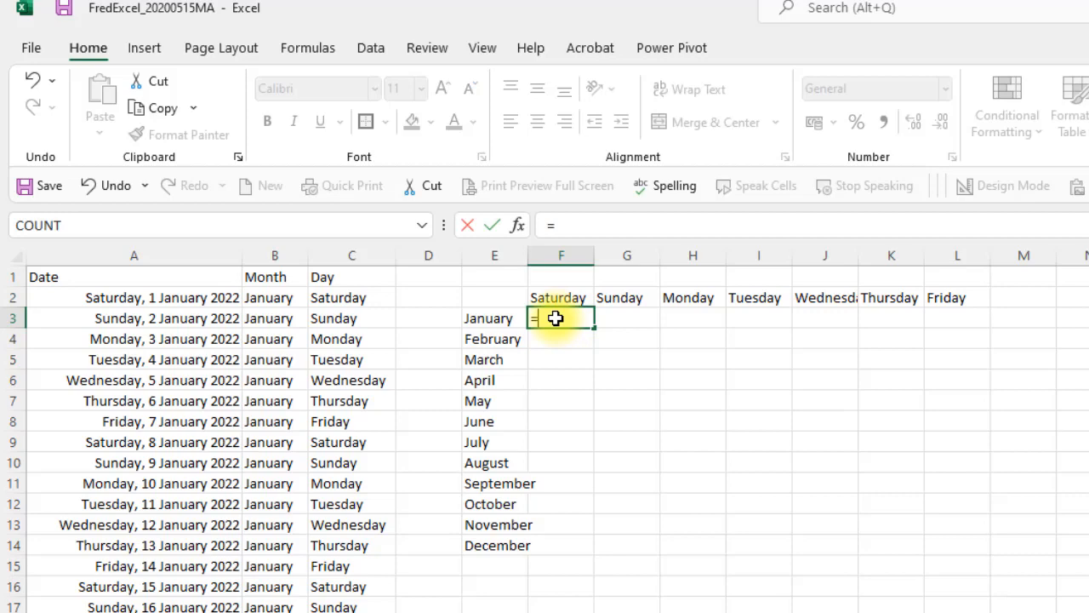
{"action": "type", "text": "countifs("}
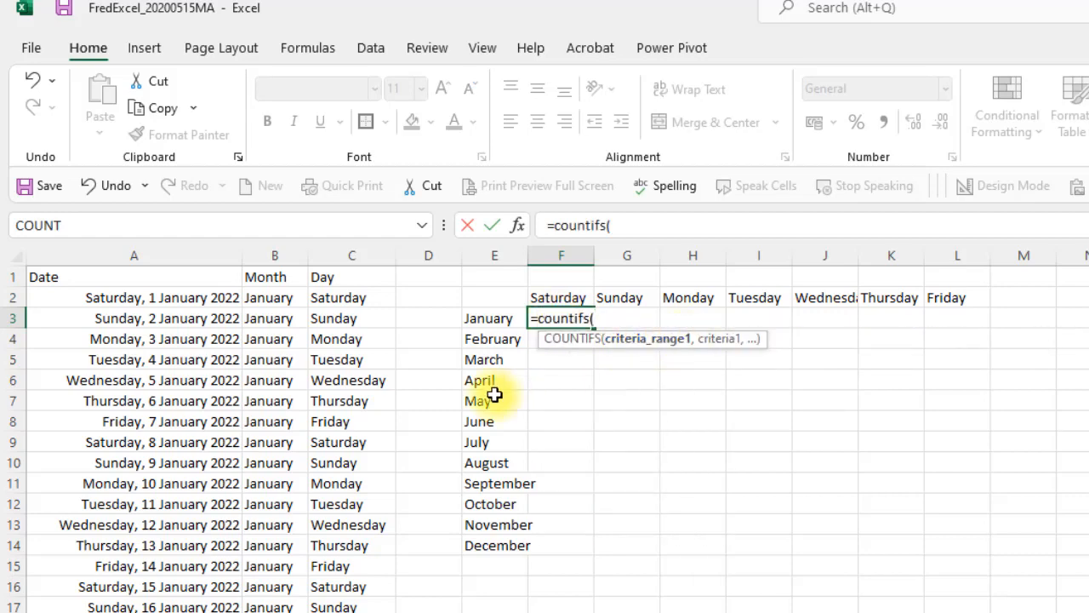
{"action": "left_click", "coordinate": [279, 298]}
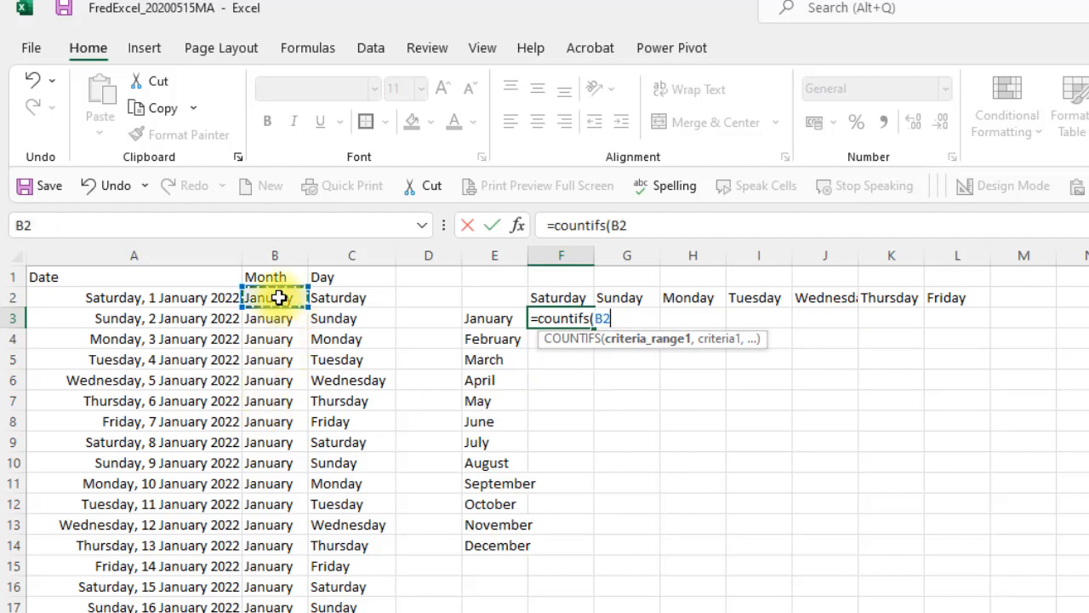
{"action": "key", "text": "ctrl+shift+Down"}
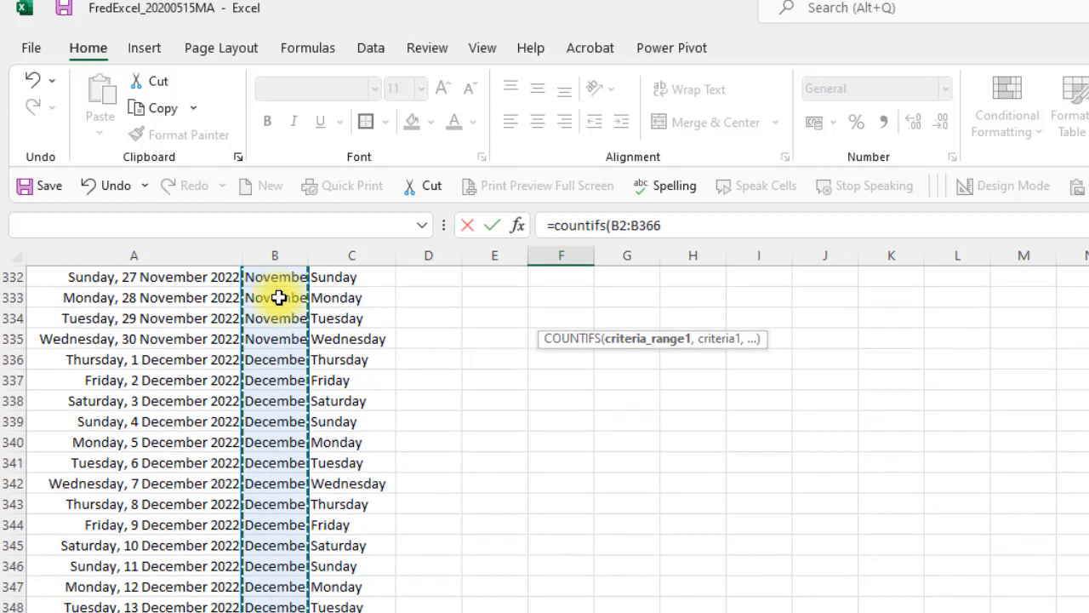
{"action": "key", "text": "F4"}
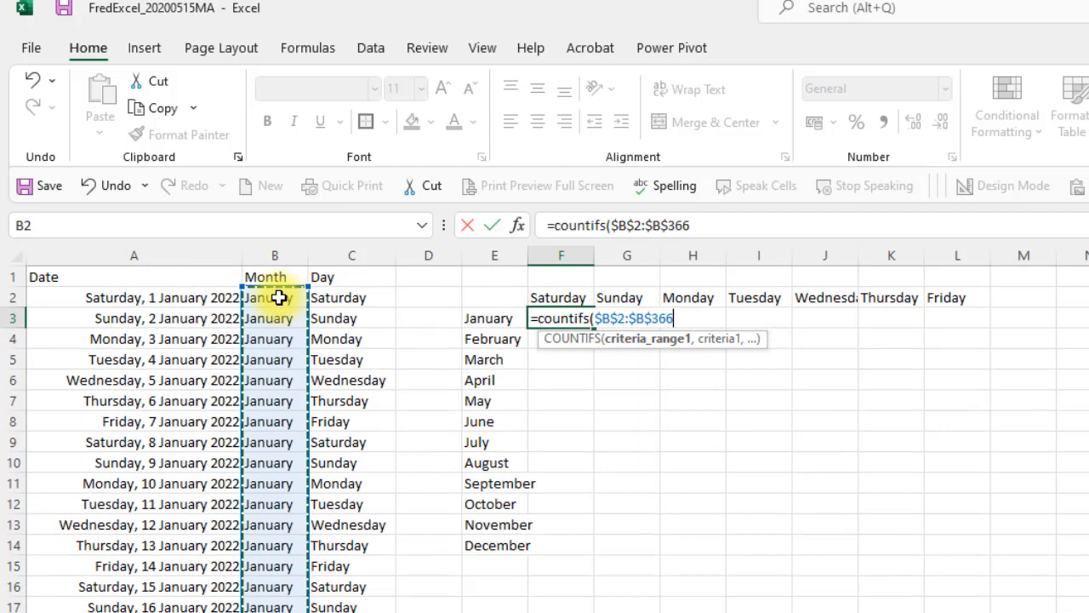
{"action": "type", "text": ","}
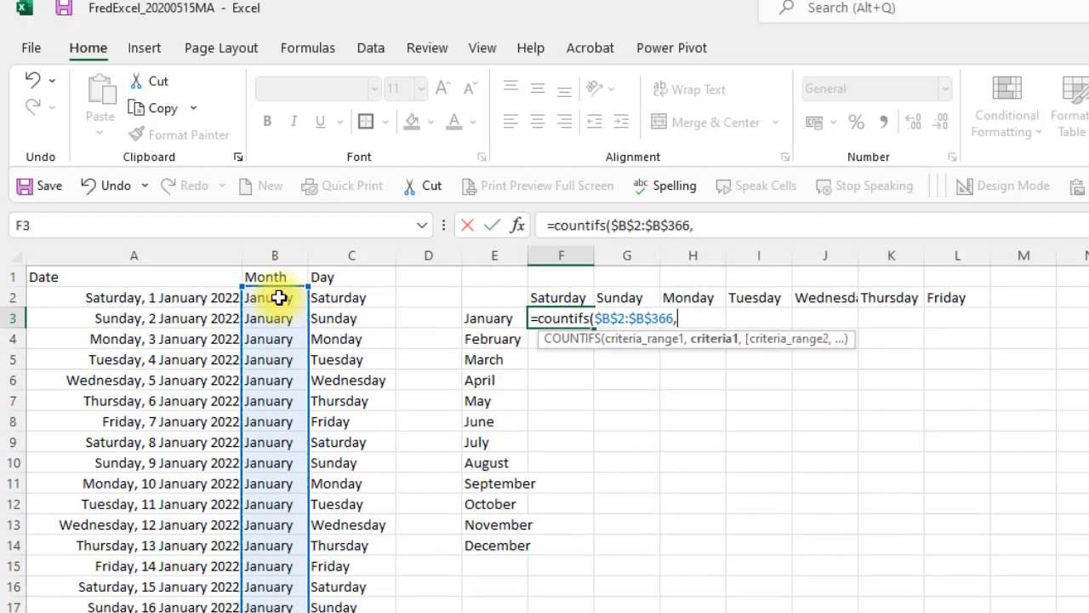
{"action": "left_click", "coordinate": [492, 322]}
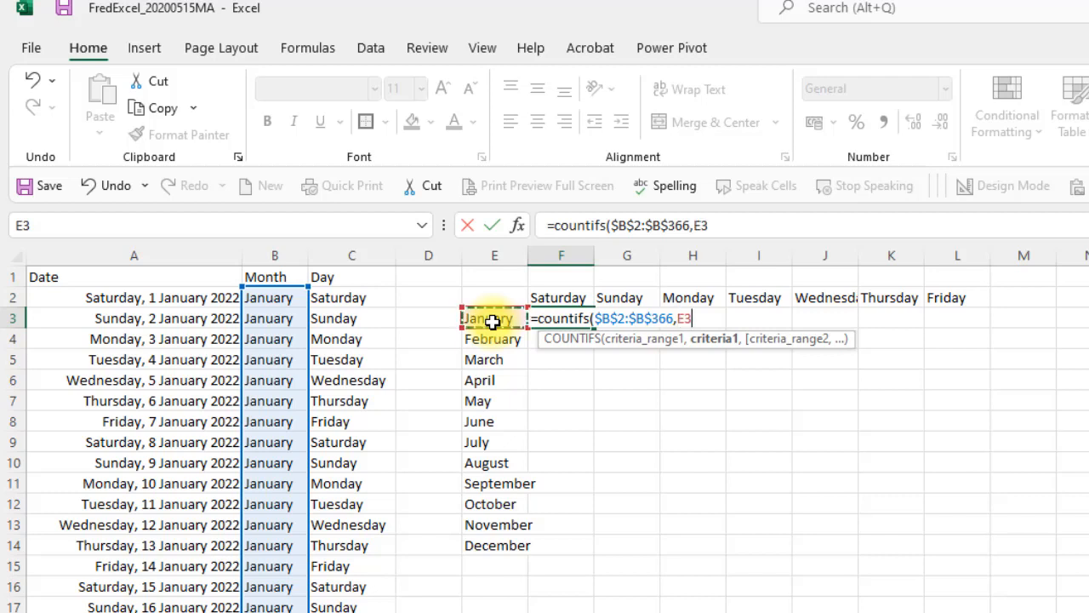
Step: Add the absolute weekday range $C$2:$C$366 with F2 as its criterion to the COUNTIFS formula in F3
{"action": "type", "text": ","}
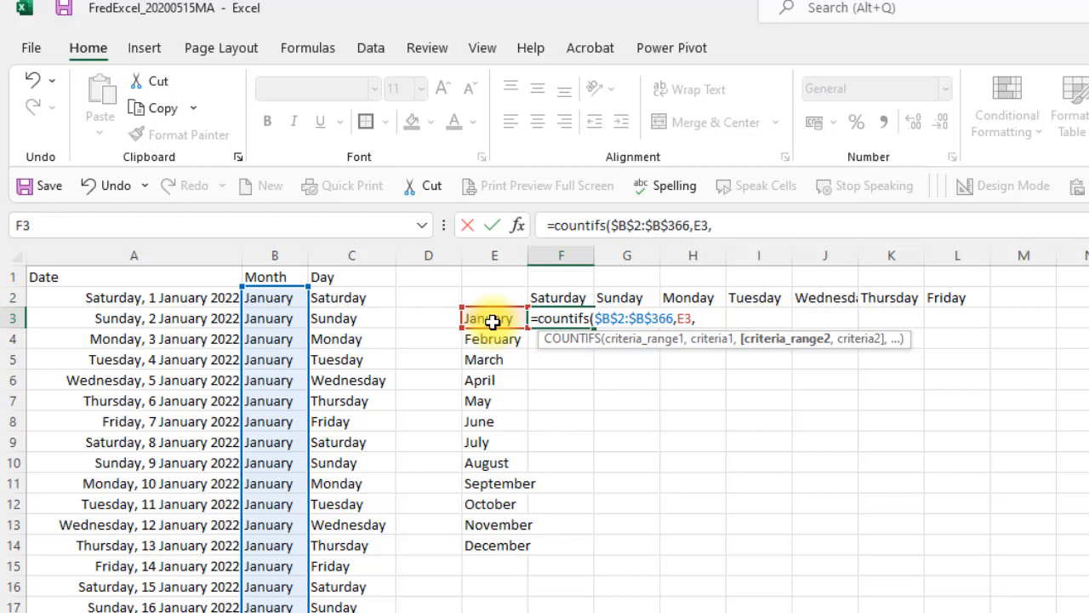
{"action": "left_click", "coordinate": [359, 303]}
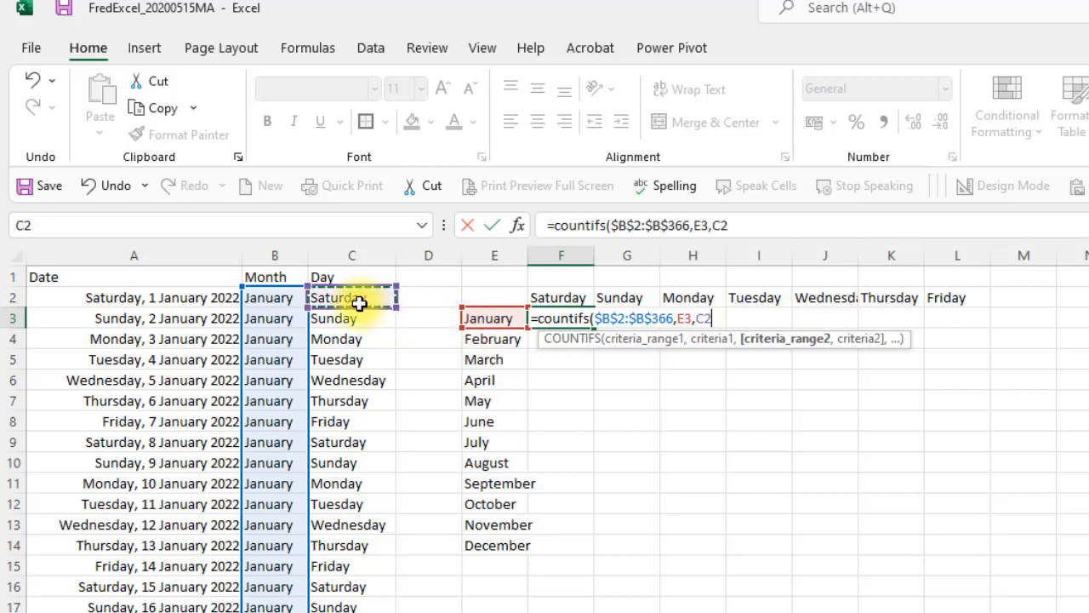
{"action": "key", "text": "ctrl+shift+Down"}
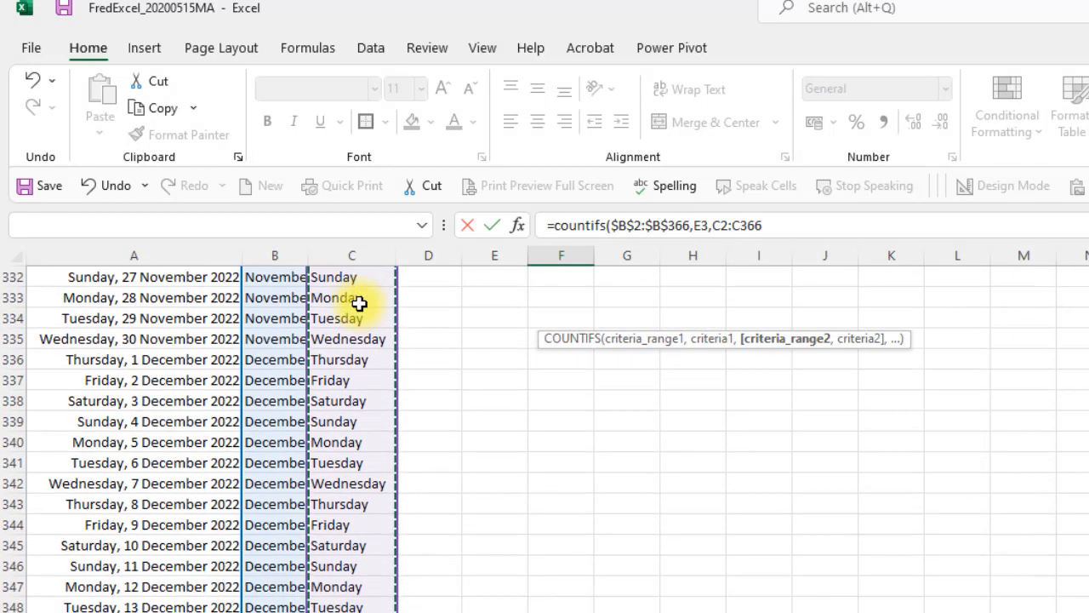
{"action": "key", "text": "F4"}
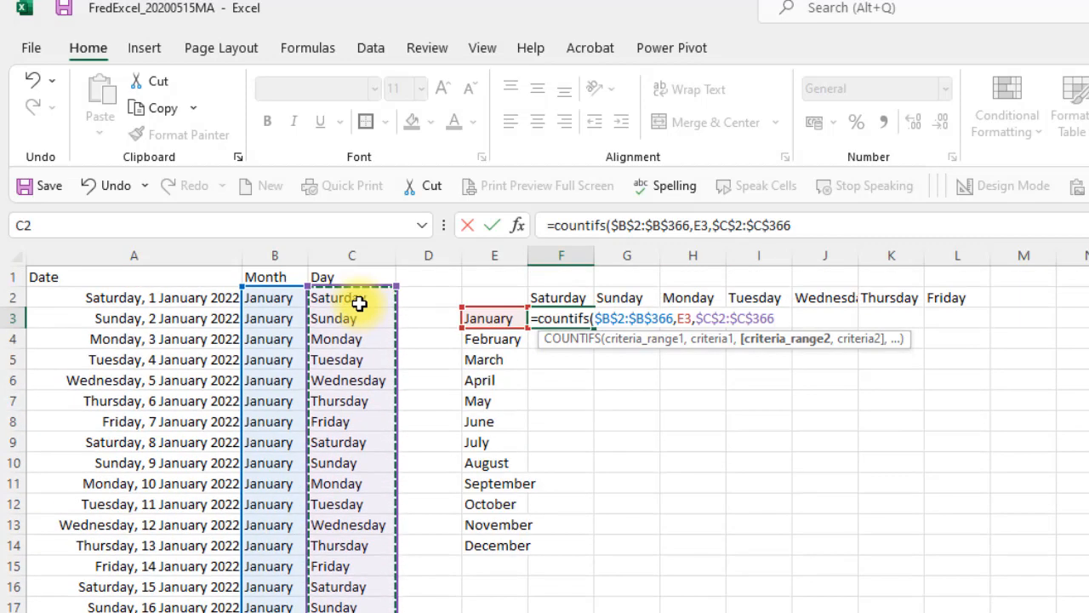
{"action": "type", "text": ","}
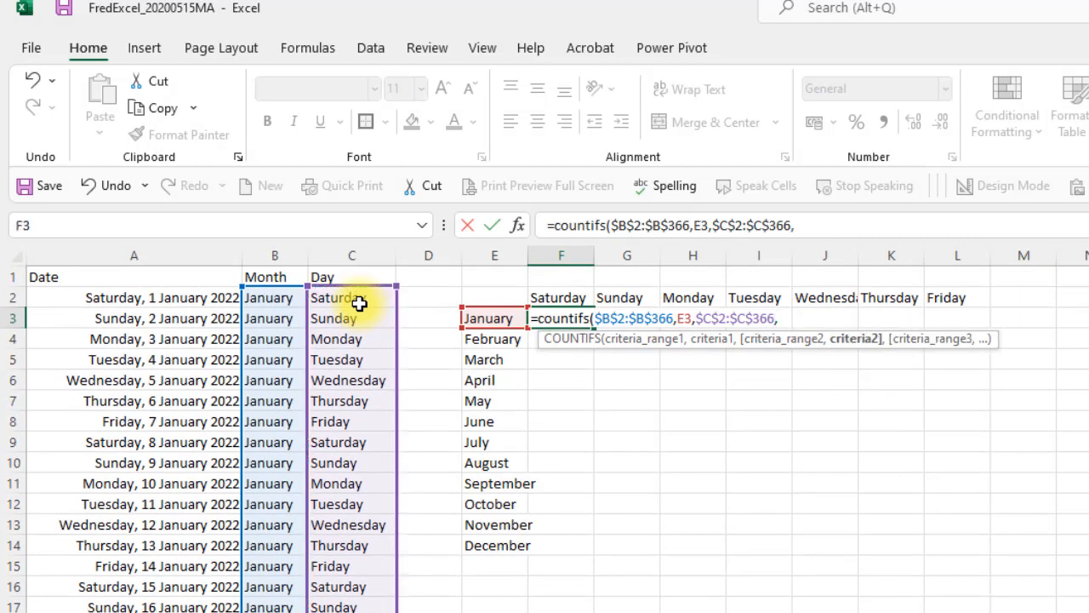
{"action": "left_click", "coordinate": [556, 295]}
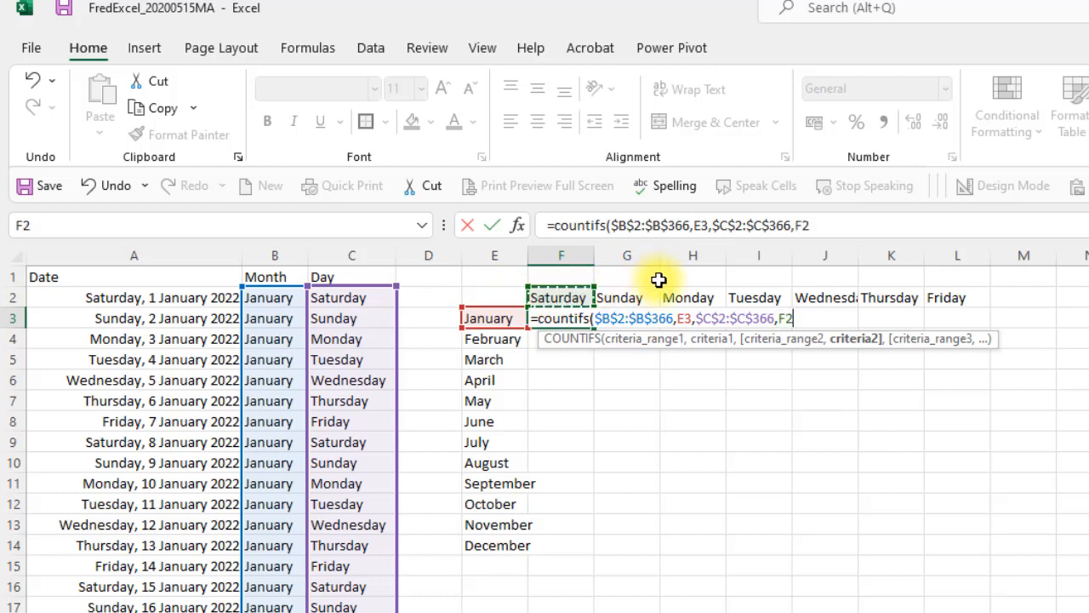
Step: Make the criteria references mixed as F$2 and $E3, and complete the COUNTIFS formula in F3
{"action": "left_click", "coordinate": [798, 228]}
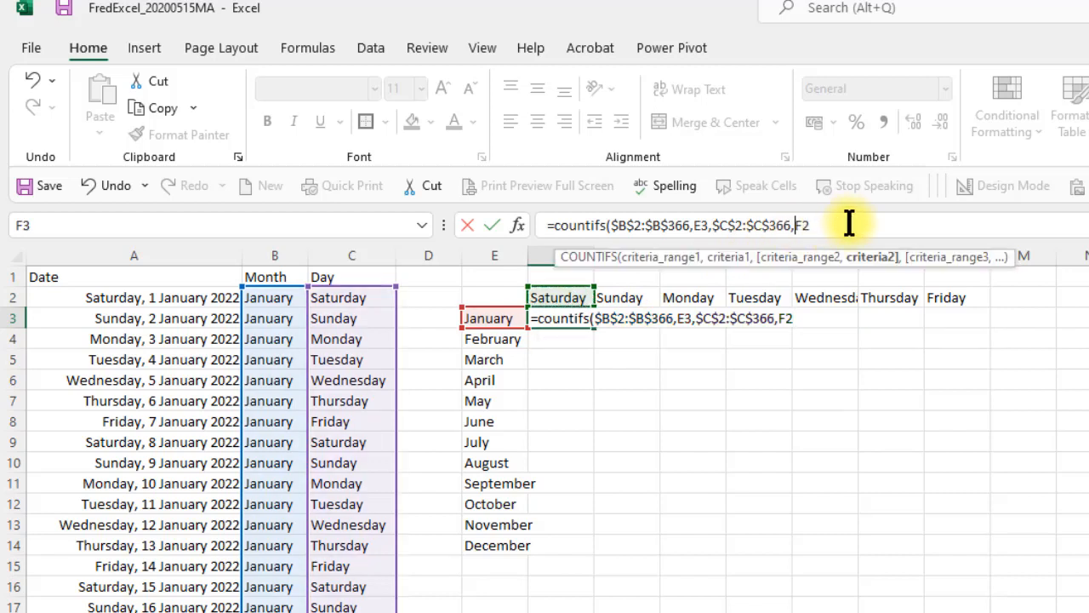
{"action": "key", "text": "F4"}
{"action": "key", "text": "F4"}
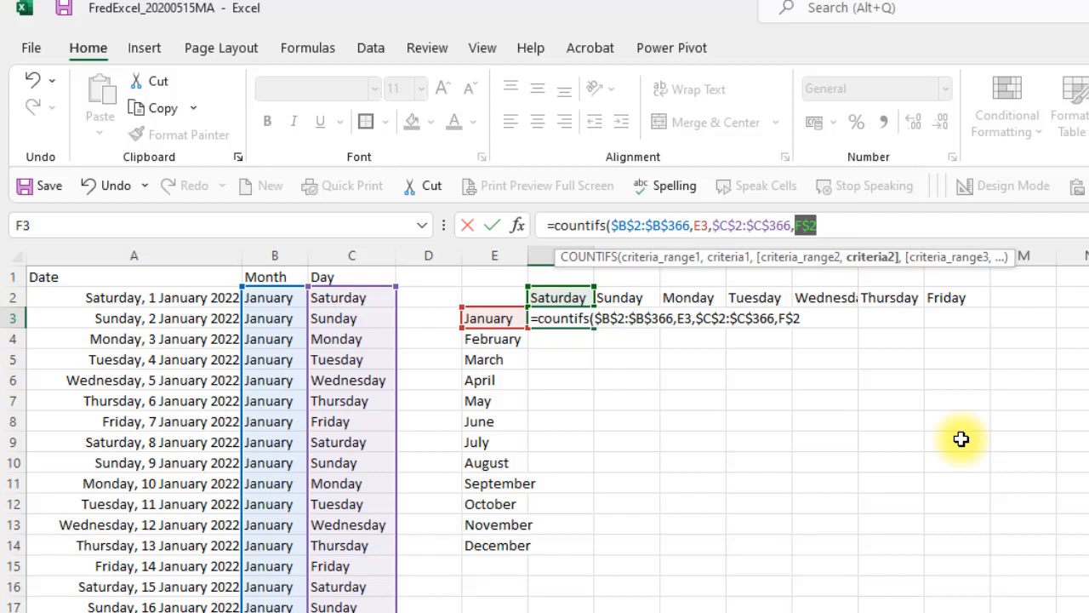
{"action": "left_click", "coordinate": [699, 220]}
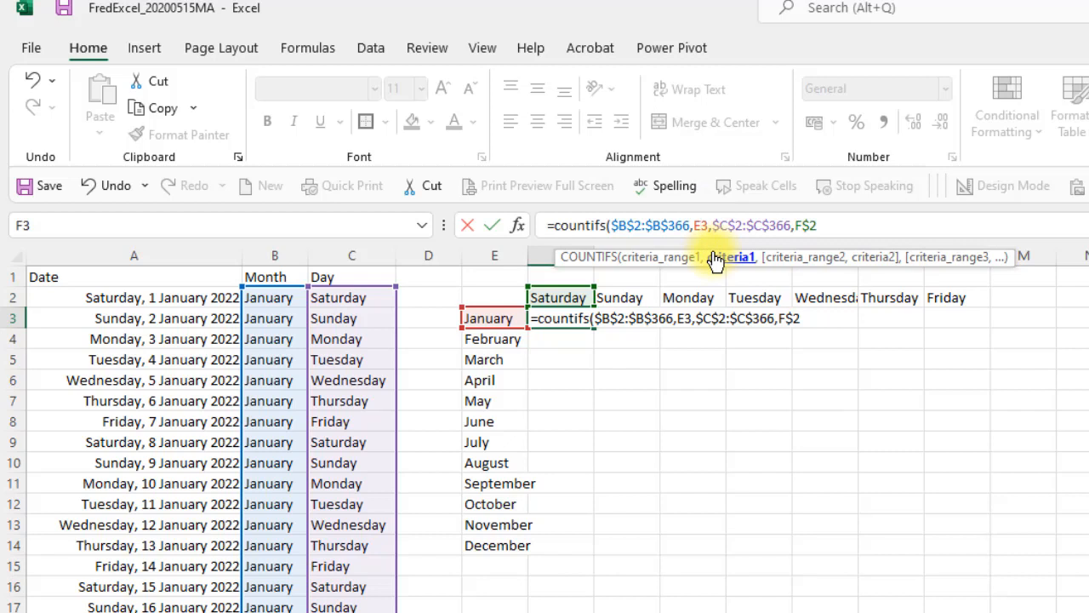
{"action": "key", "text": "F4"}
{"action": "key", "text": "F4"}
{"action": "key", "text": "F4"}
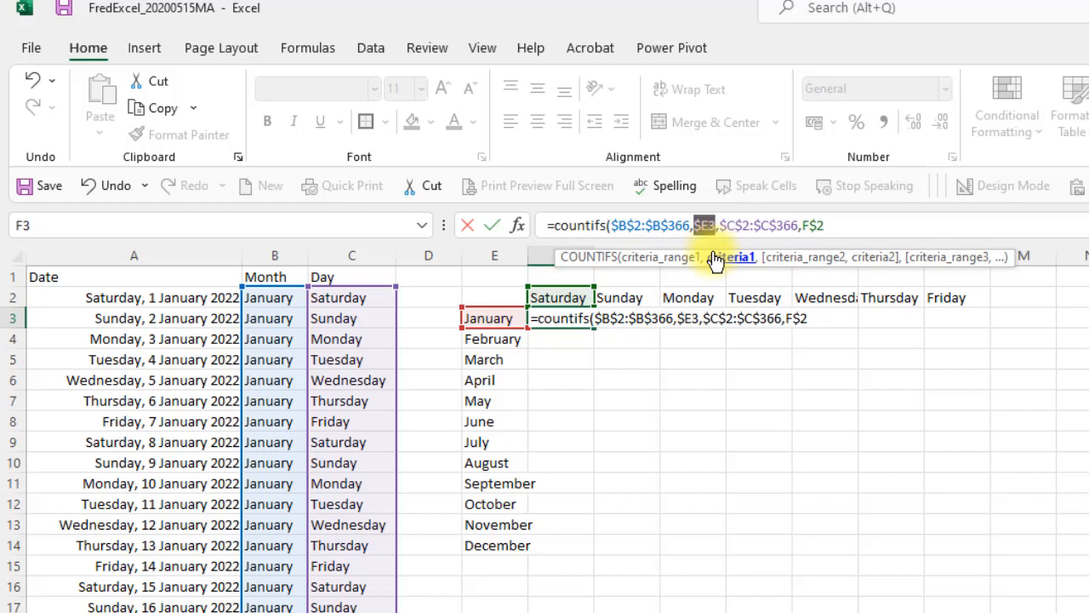
{"action": "left_click", "coordinate": [862, 228]}
{"action": "type", "text": ")"}
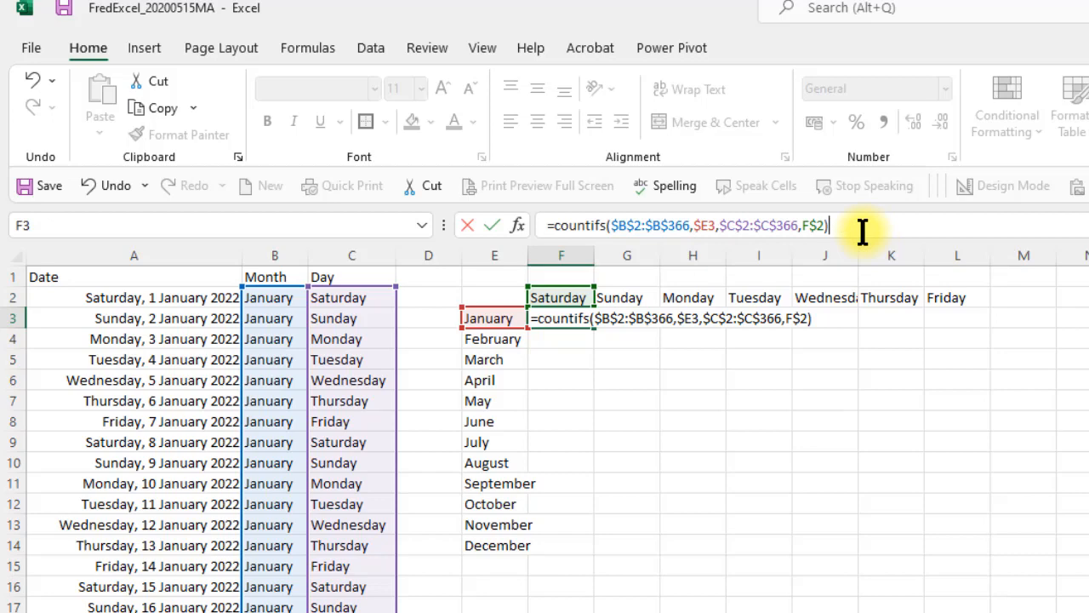
{"action": "key", "text": "Return"}
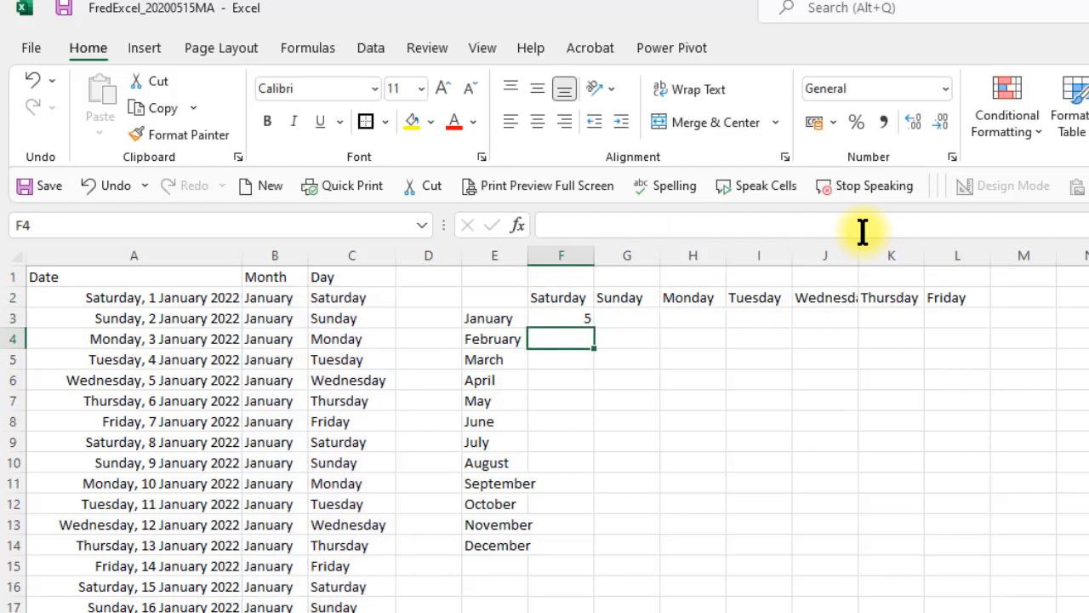
Step: Fill the COUNTIFS formula from F3 across all weekdays and months to L14, and centre the counts
{"action": "left_click", "coordinate": [577, 319]}
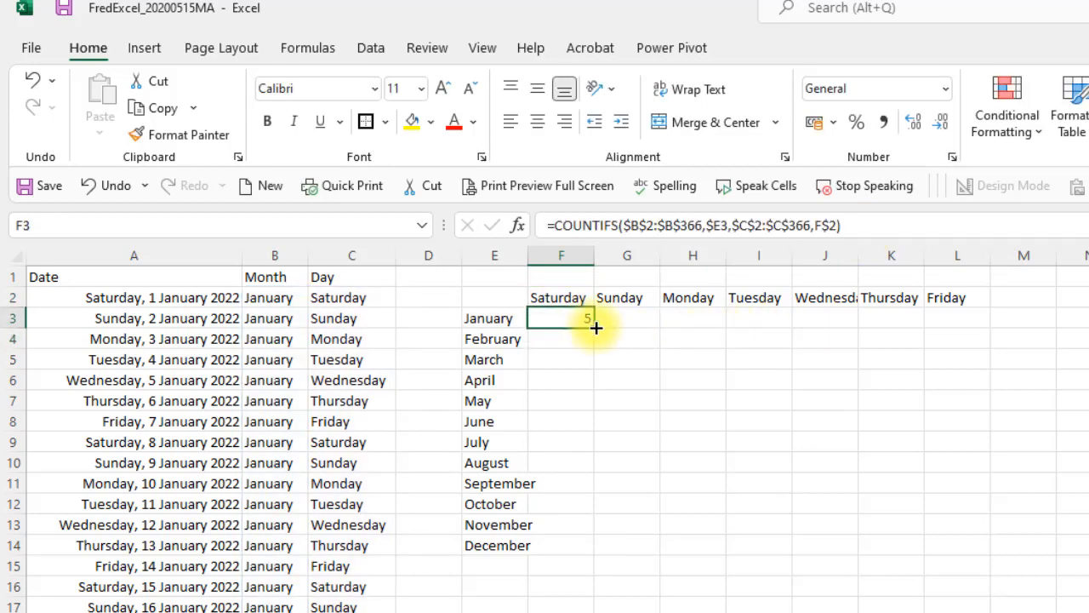
{"action": "left_click_drag", "start_coordinate": [594, 328], "coordinate": [989, 563]}
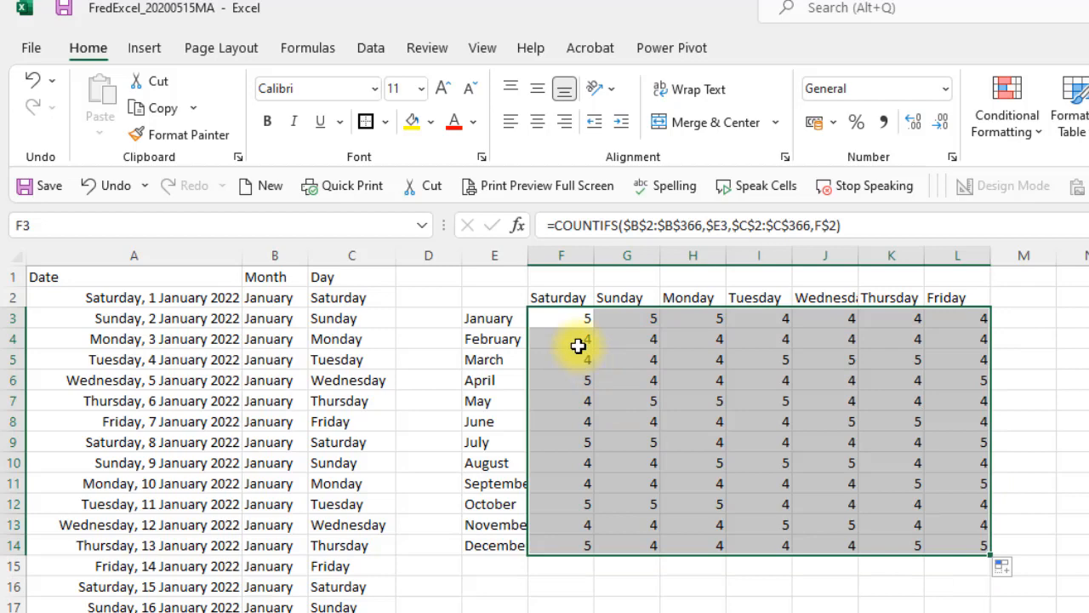
{"action": "left_click", "coordinate": [538, 122]}
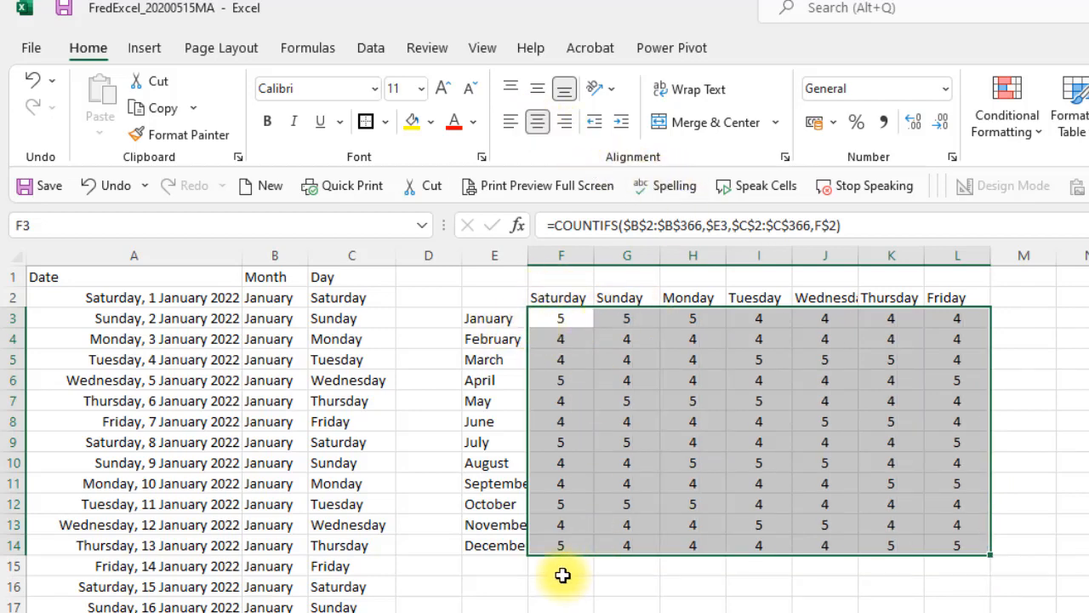
Step: Enter the label "Total" in cell E15 and sum the Saturday counts in F15 with =SUM(F3:F14)
{"action": "left_click", "coordinate": [500, 570]}
{"action": "type", "text": "To"}
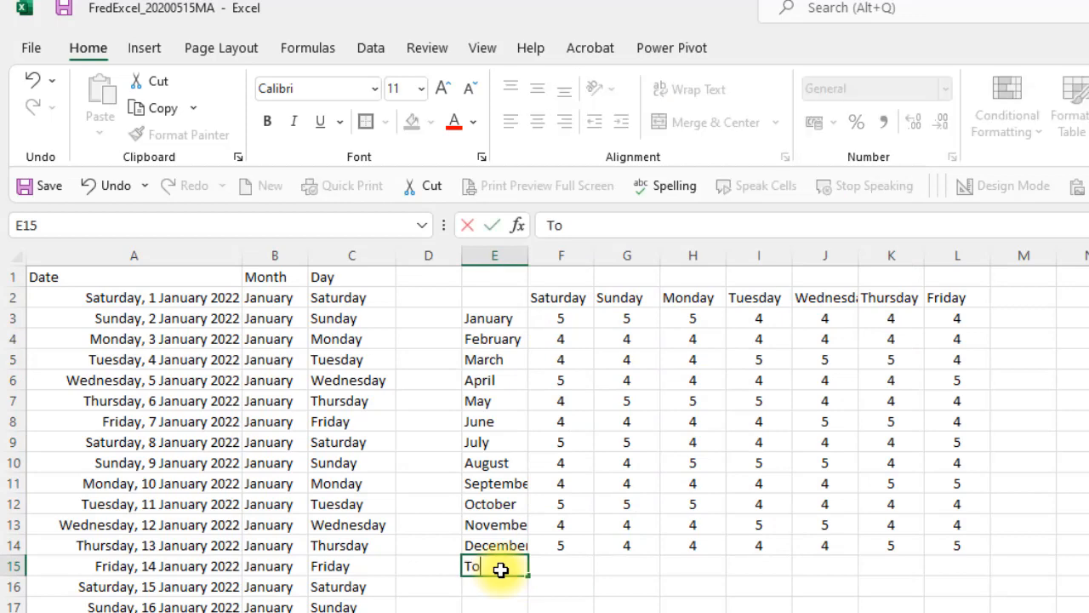
{"action": "type", "text": "tal"}
{"action": "left_click", "coordinate": [558, 575]}
{"action": "key", "text": "alt+equal"}
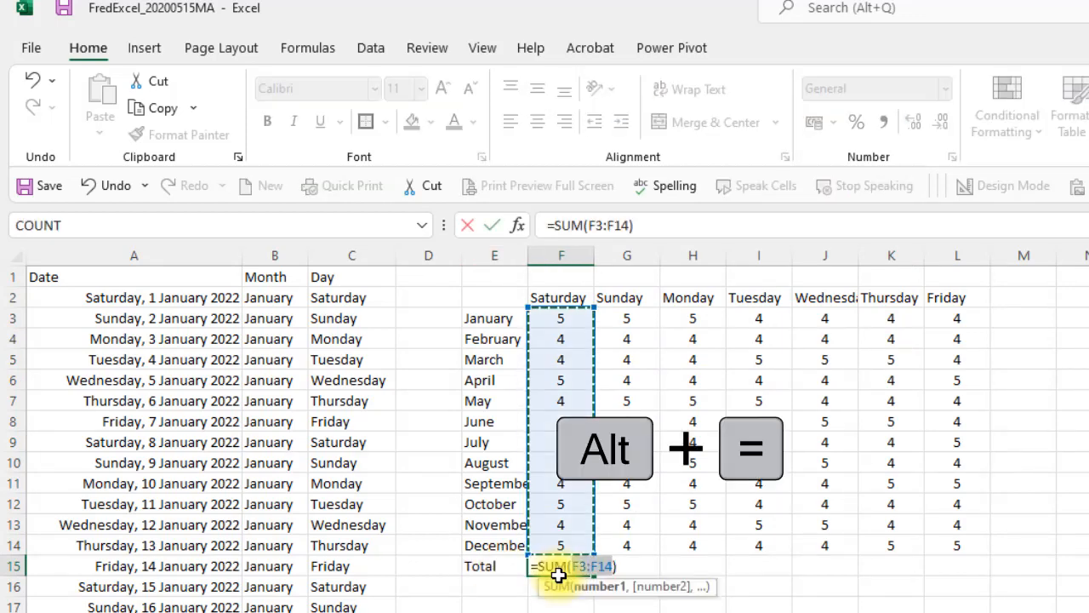
{"action": "key", "text": "Return"}
{"action": "left_click", "coordinate": [561, 565]}
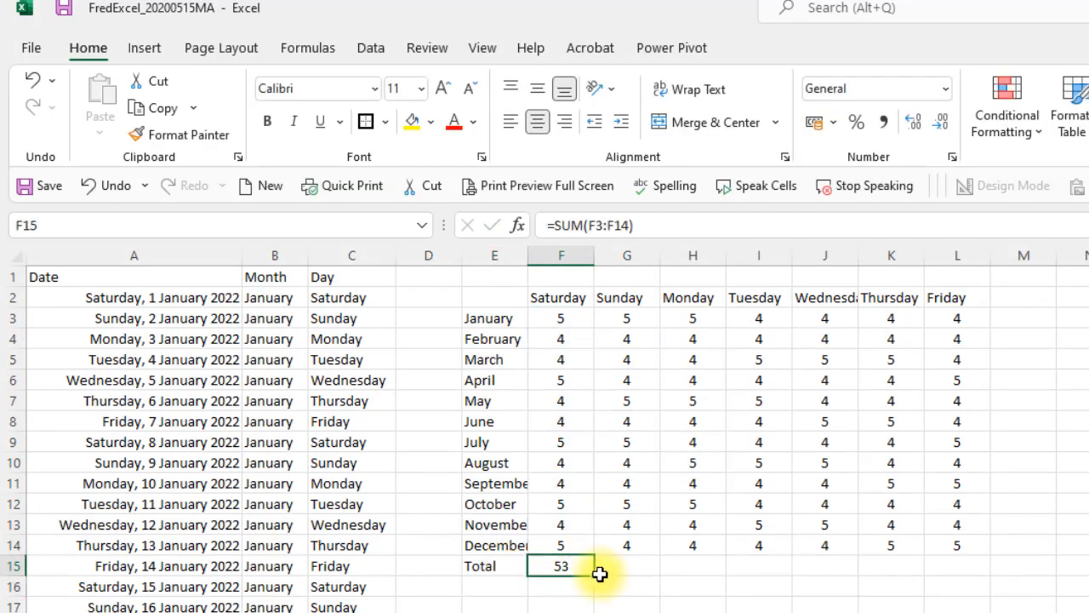
Step: Fill the Saturday total formula from F15 across to L15, and enter the label "Total" in cell M2
{"action": "left_click_drag", "start_coordinate": [594, 574], "coordinate": [983, 579]}
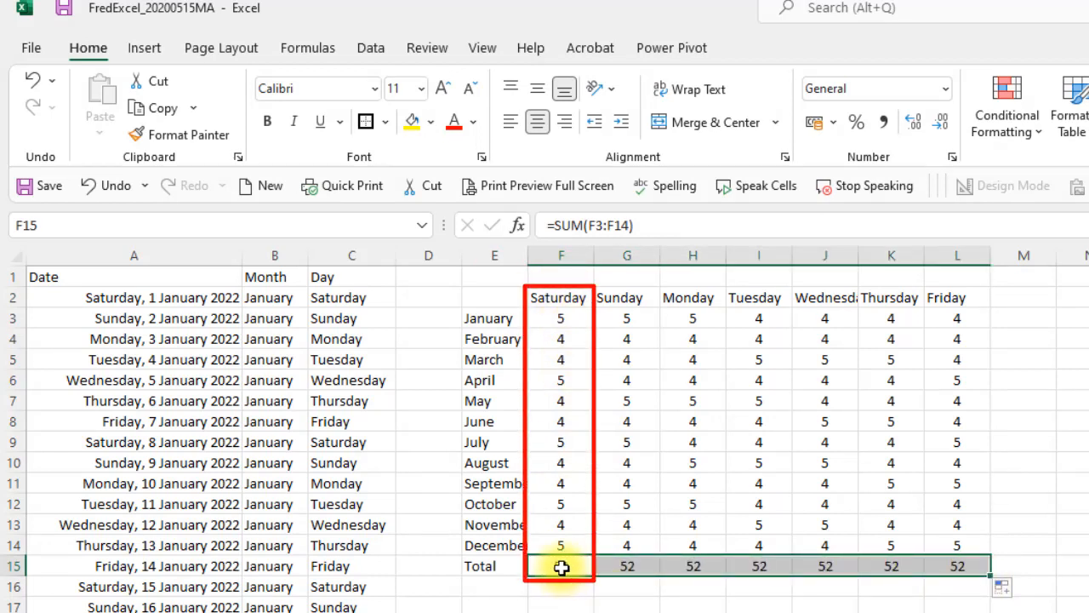
{"action": "left_click", "coordinate": [1021, 300]}
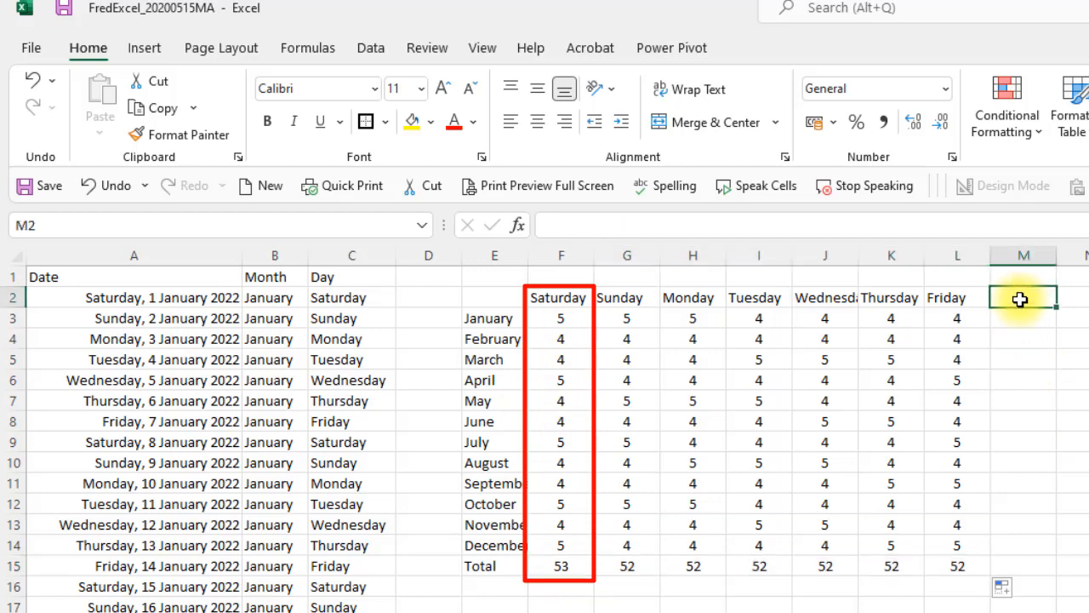
{"action": "type", "text": "Total"}
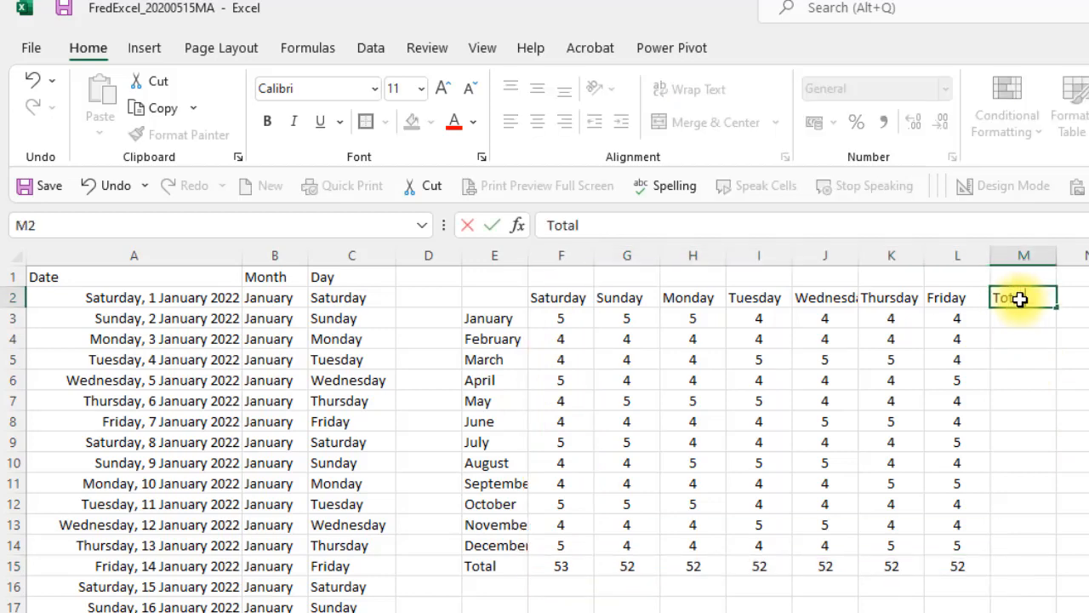
{"action": "key", "text": "Return"}
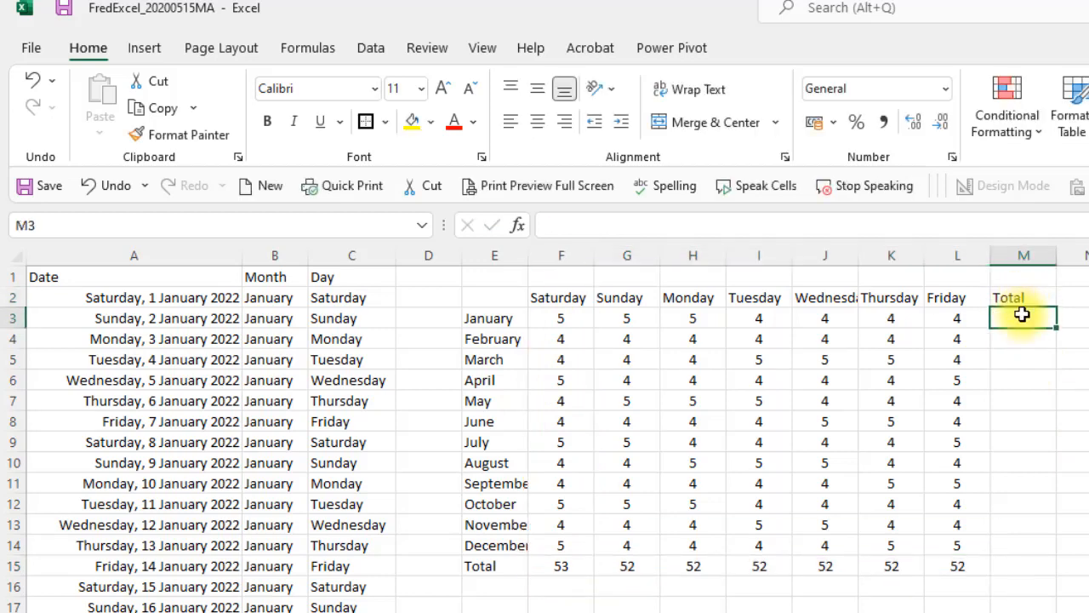
Step: Sum January's weekday counts in M3 with =SUM(F3:L3) and fill the formula down to M15
{"action": "key", "text": "alt+equal"}
{"action": "key", "text": "Return"}
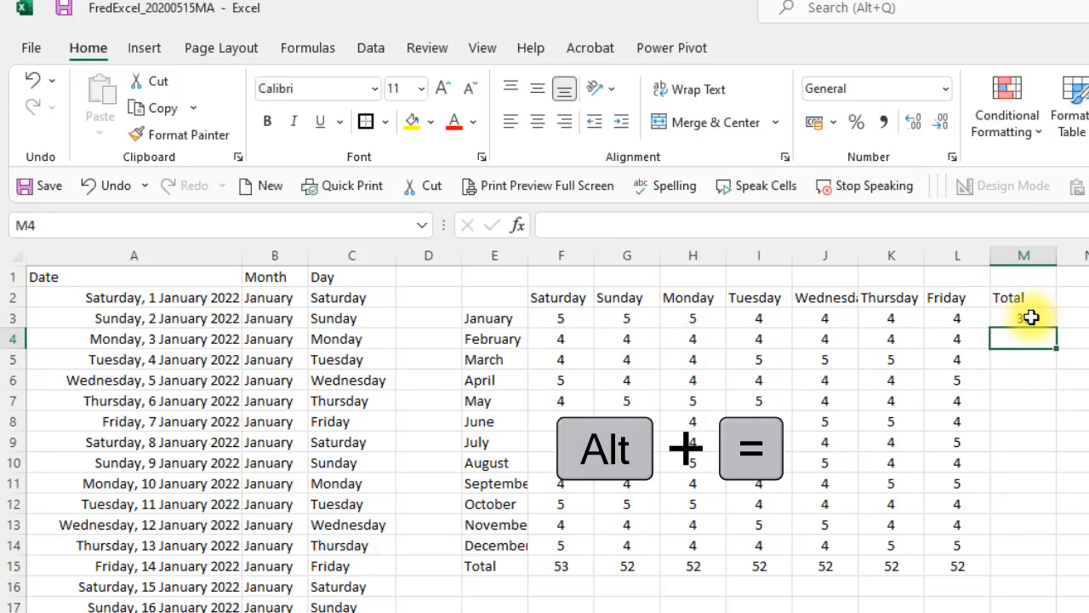
{"action": "left_click", "coordinate": [1032, 317]}
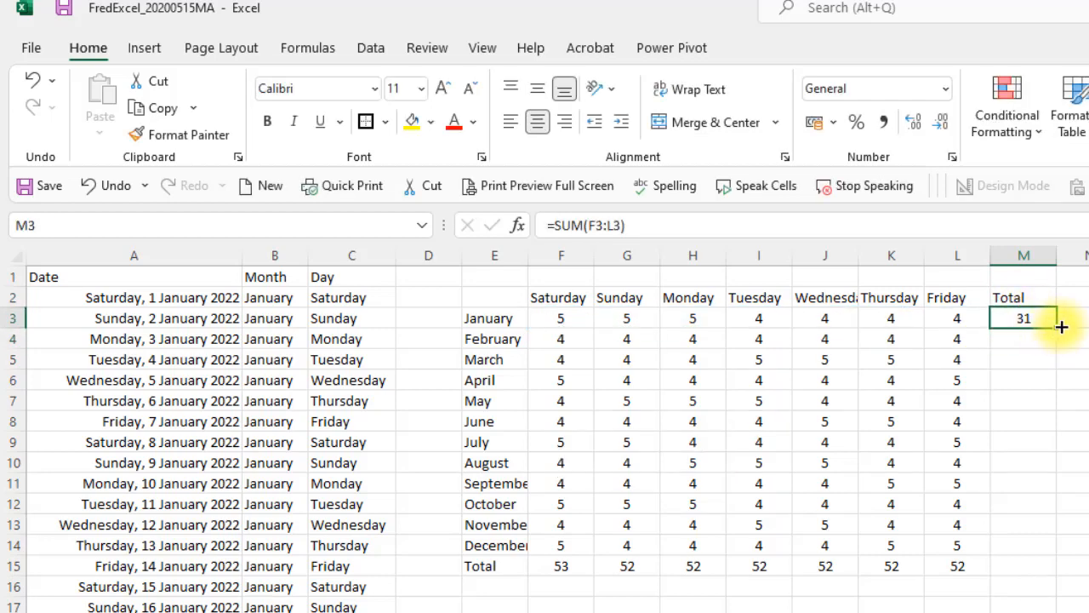
{"action": "left_click_drag", "start_coordinate": [1062, 326], "coordinate": [1053, 576]}
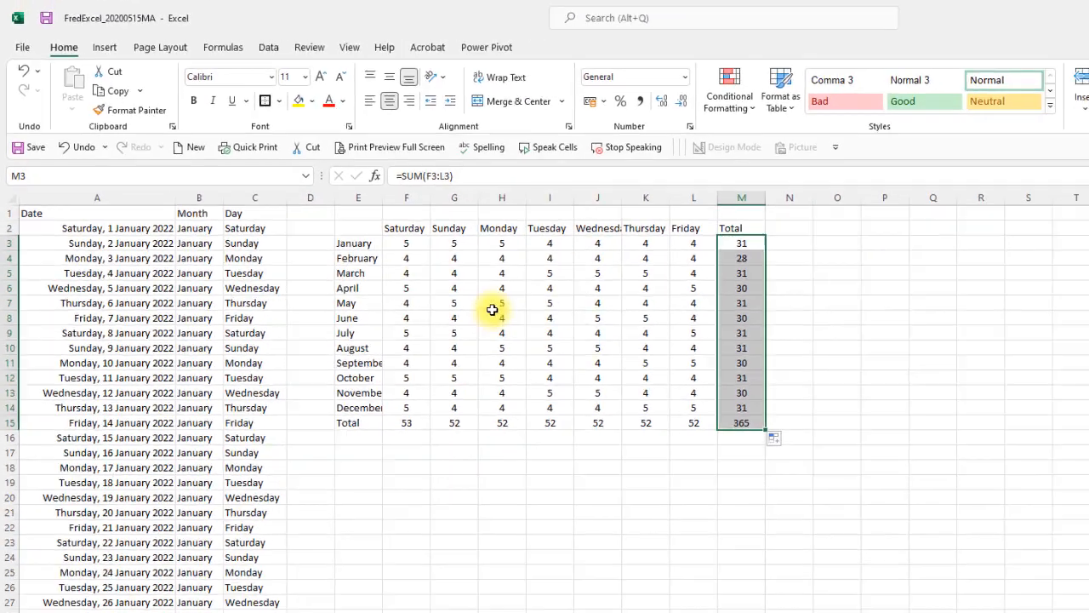
{"action": "left_click", "coordinate": [513, 314]}
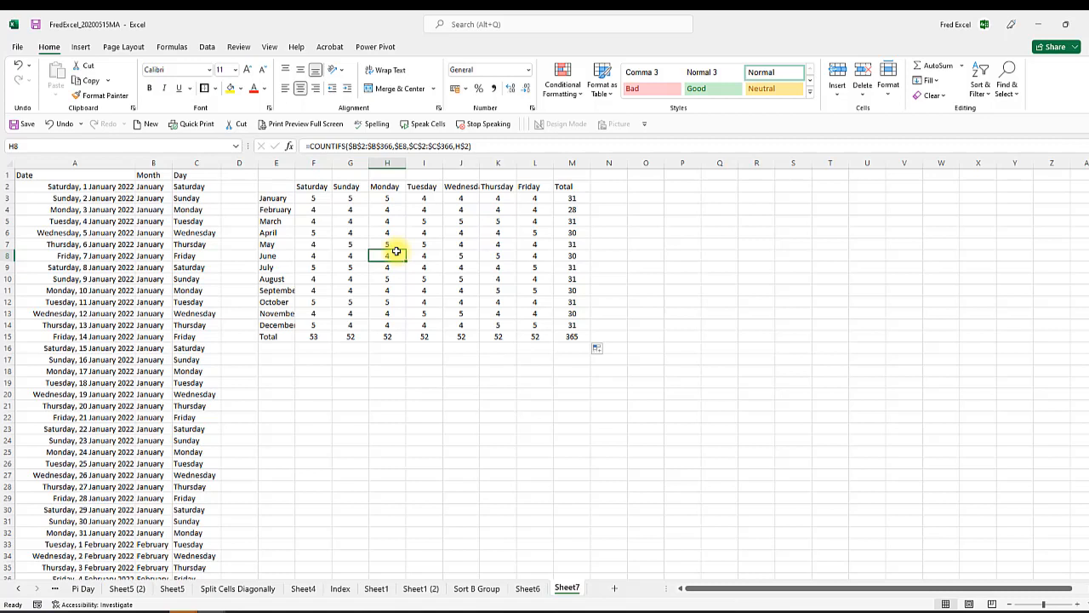
{"action": "left_click", "coordinate": [394, 439]}
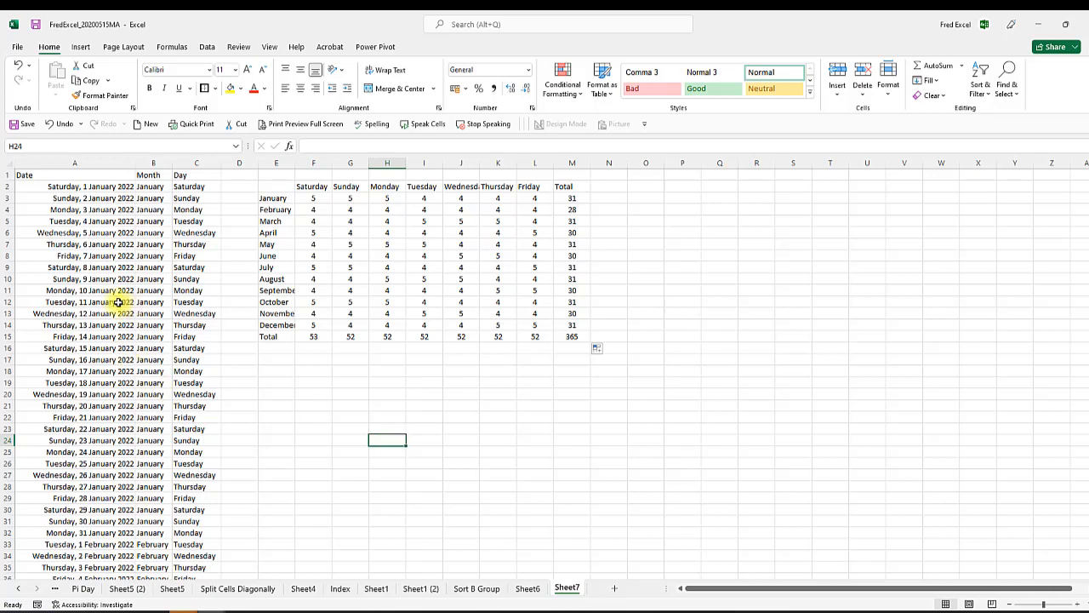
Step: Select the Date, Month and Day data from A2 down to row 366 and start a PivotTable from that range
{"action": "left_click", "coordinate": [53, 195]}
{"action": "key", "text": "Up"}
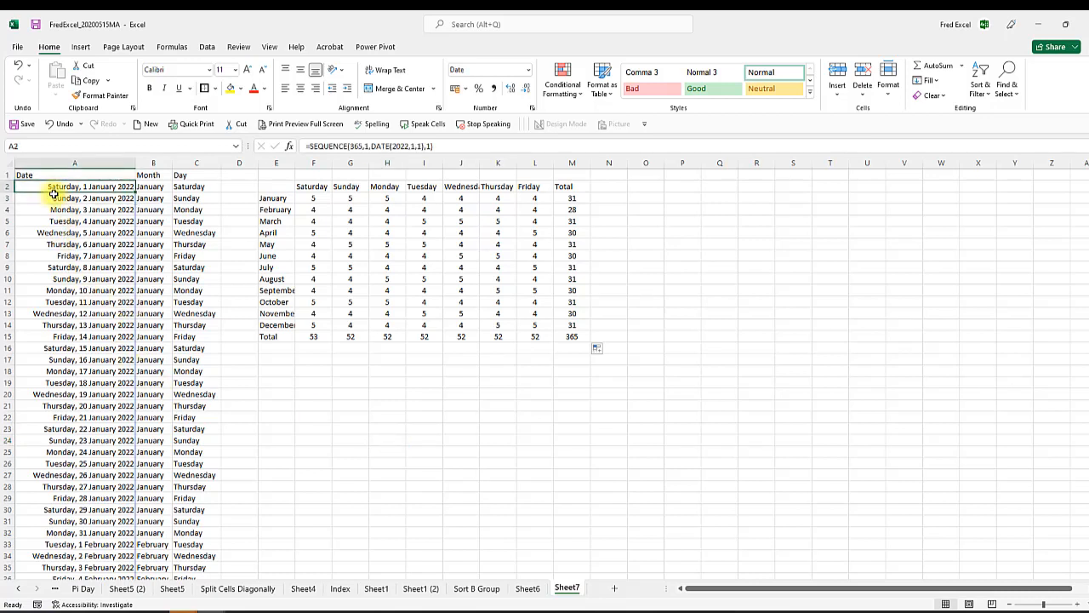
{"action": "key", "text": "shift+Right"}
{"action": "key", "text": "shift+Right"}
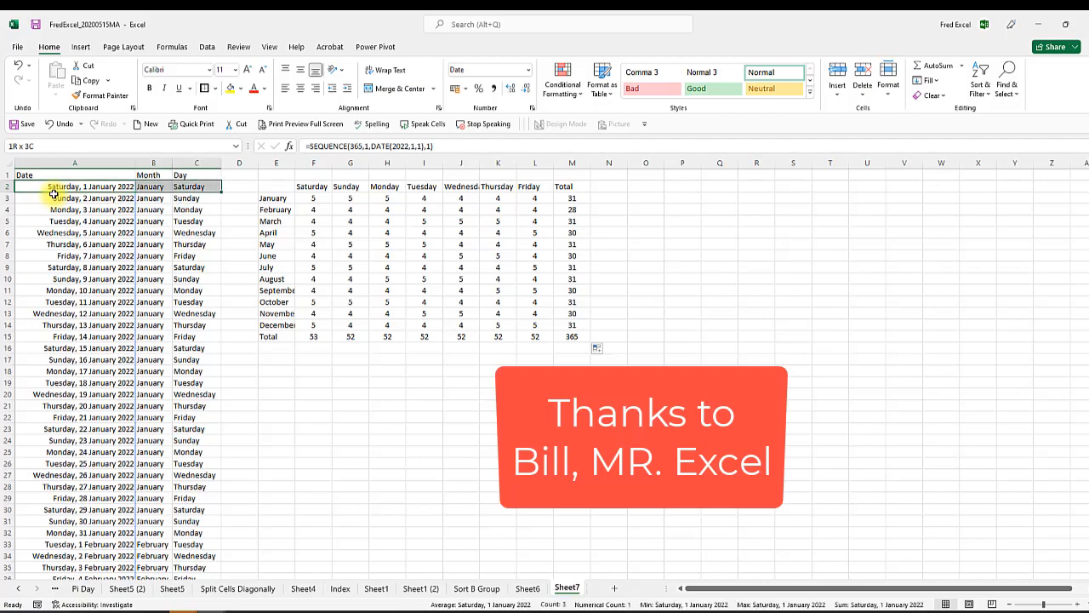
{"action": "key", "text": "ctrl+shift+Down"}
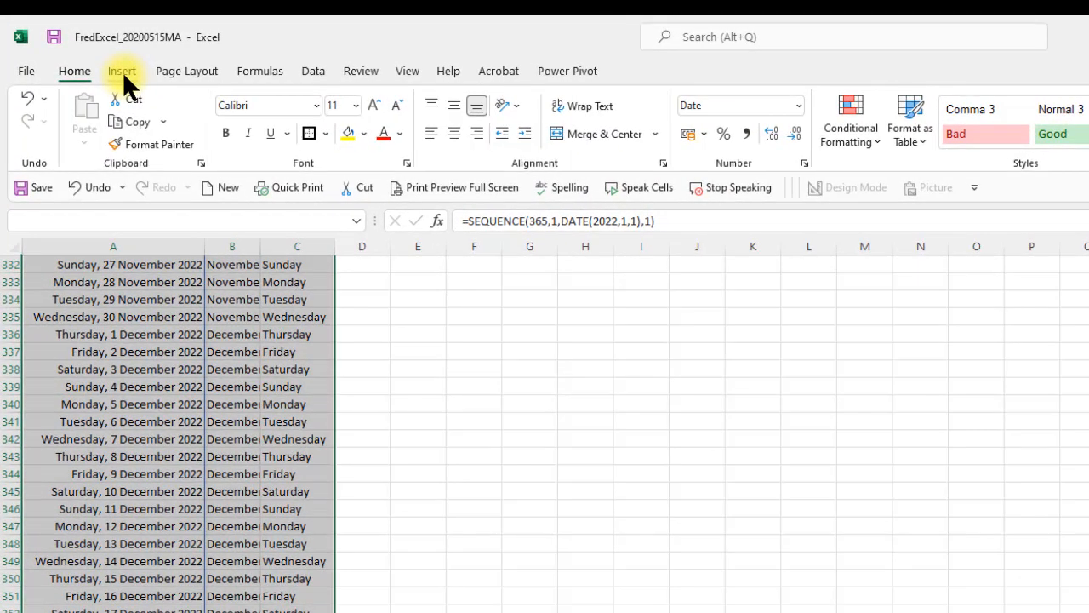
{"action": "left_click", "coordinate": [123, 71]}
{"action": "left_click", "coordinate": [38, 134]}
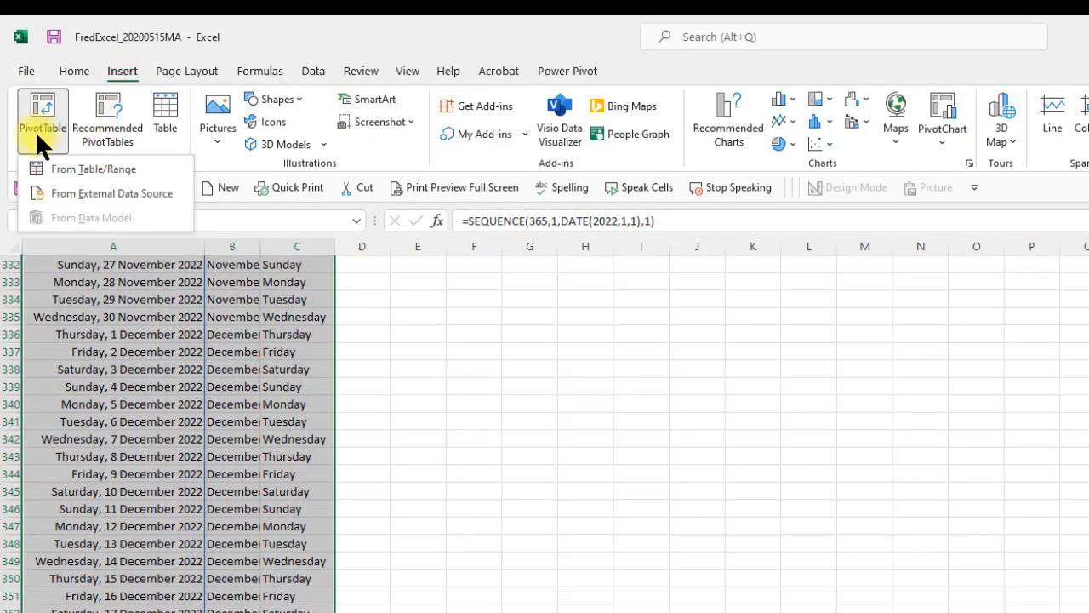
{"action": "left_click", "coordinate": [93, 168]}
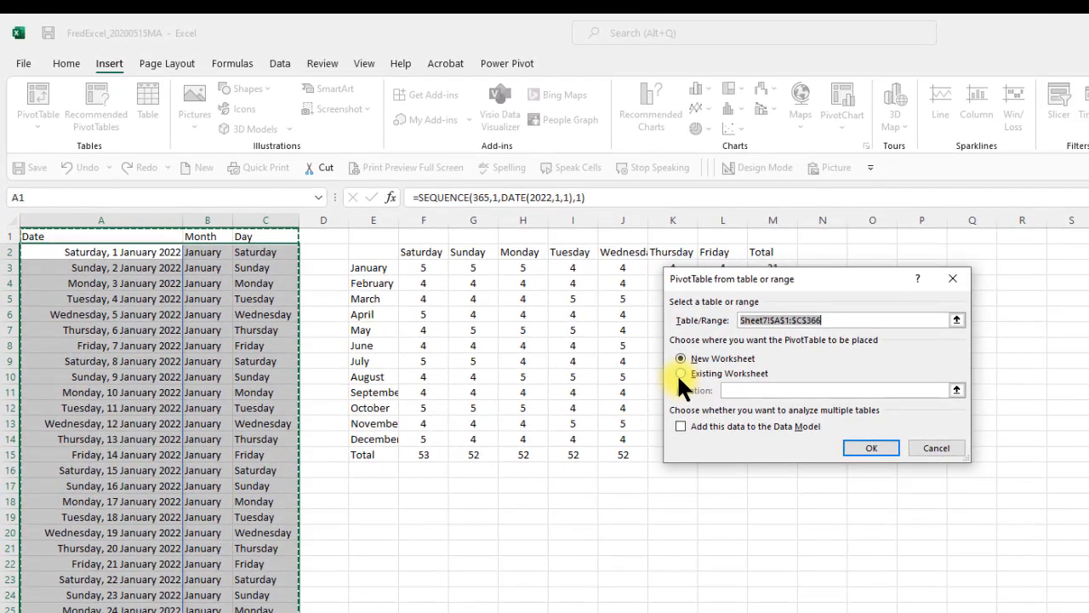
Step: Place the PivotTable on the existing worksheet at cell E23 of Sheet7 and create it
{"action": "left_click", "coordinate": [680, 374]}
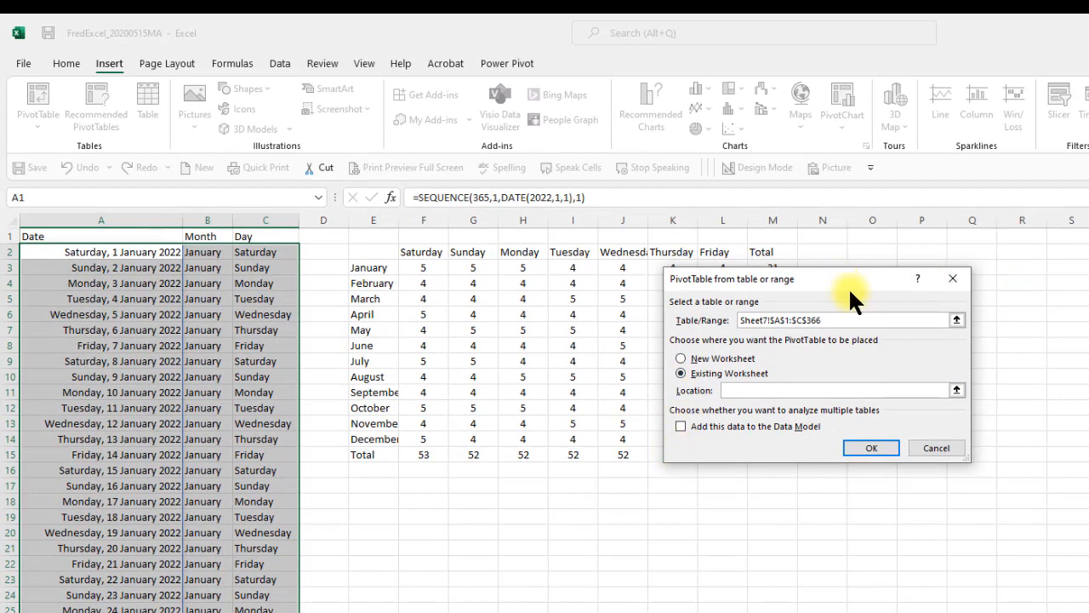
{"action": "left_click", "coordinate": [876, 453]}
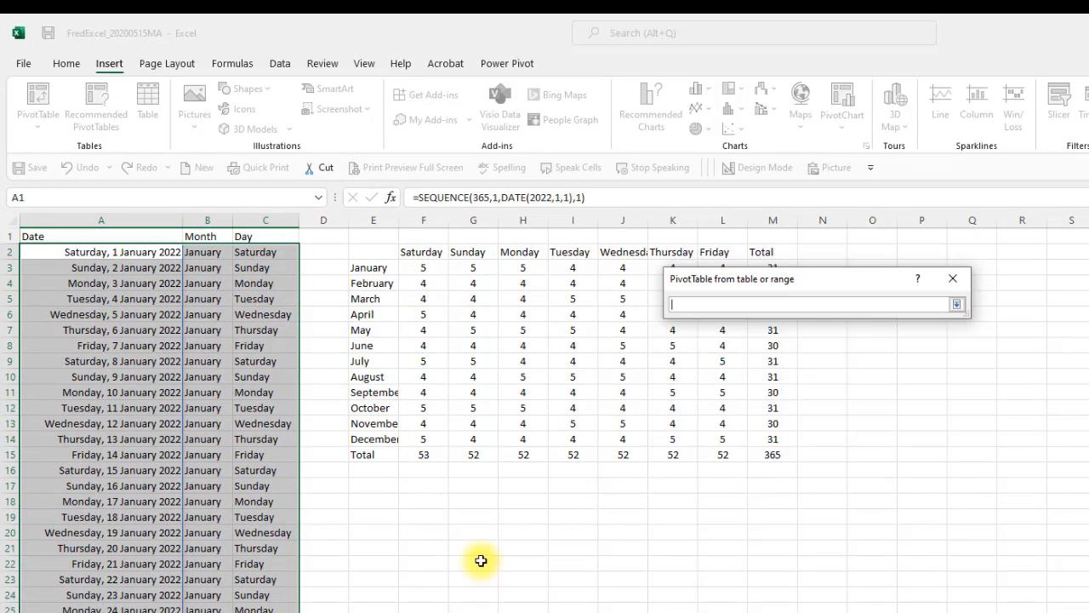
{"action": "left_click", "coordinate": [379, 580]}
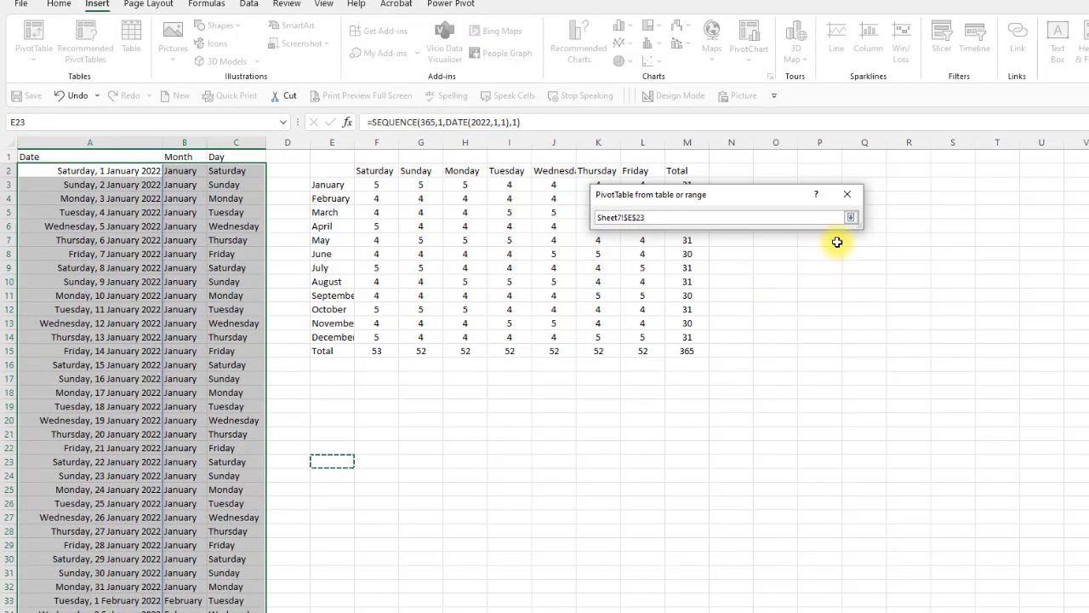
{"action": "left_click", "coordinate": [850, 217]}
{"action": "left_click", "coordinate": [774, 344]}
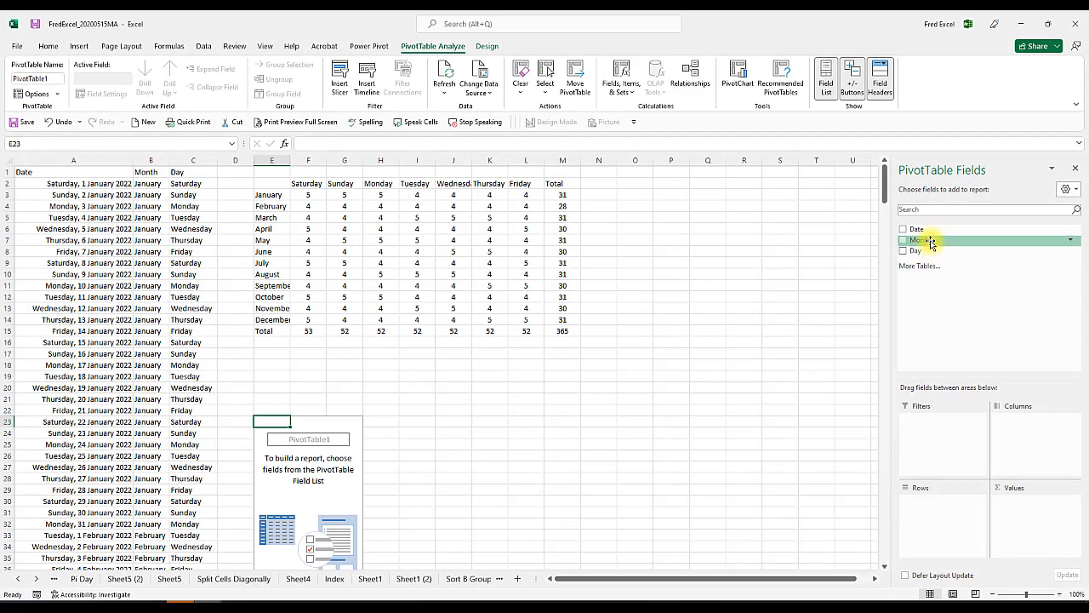
Step: Lay out the PivotTable with Month as rows, Day as columns and the count of Date as values
{"action": "left_click_drag", "start_coordinate": [931, 243], "coordinate": [929, 503]}
{"action": "left_click_drag", "start_coordinate": [936, 254], "coordinate": [1016, 434]}
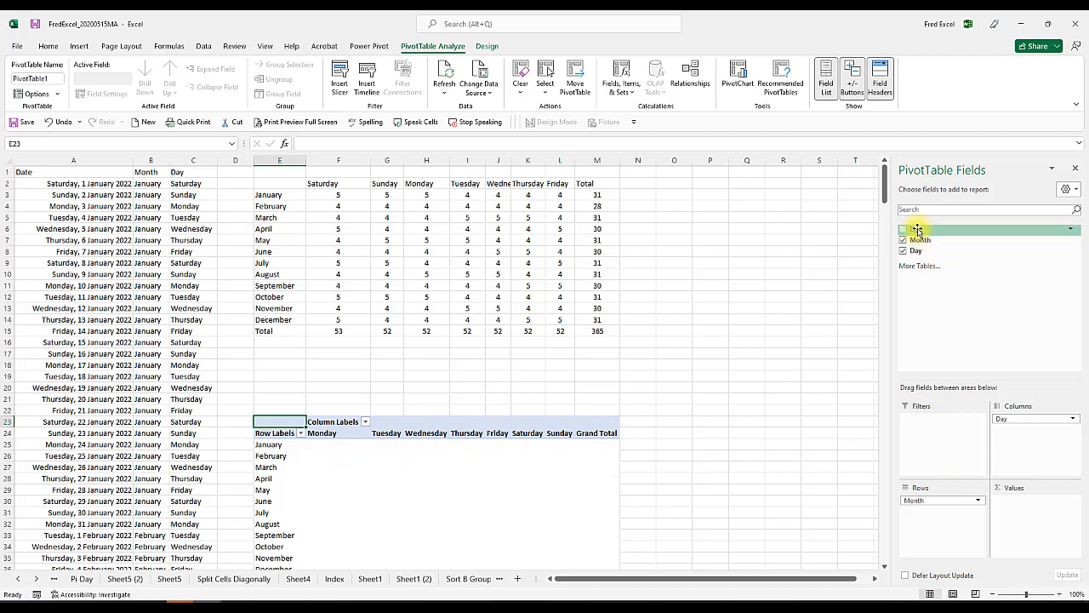
{"action": "left_click_drag", "start_coordinate": [917, 230], "coordinate": [1024, 526]}
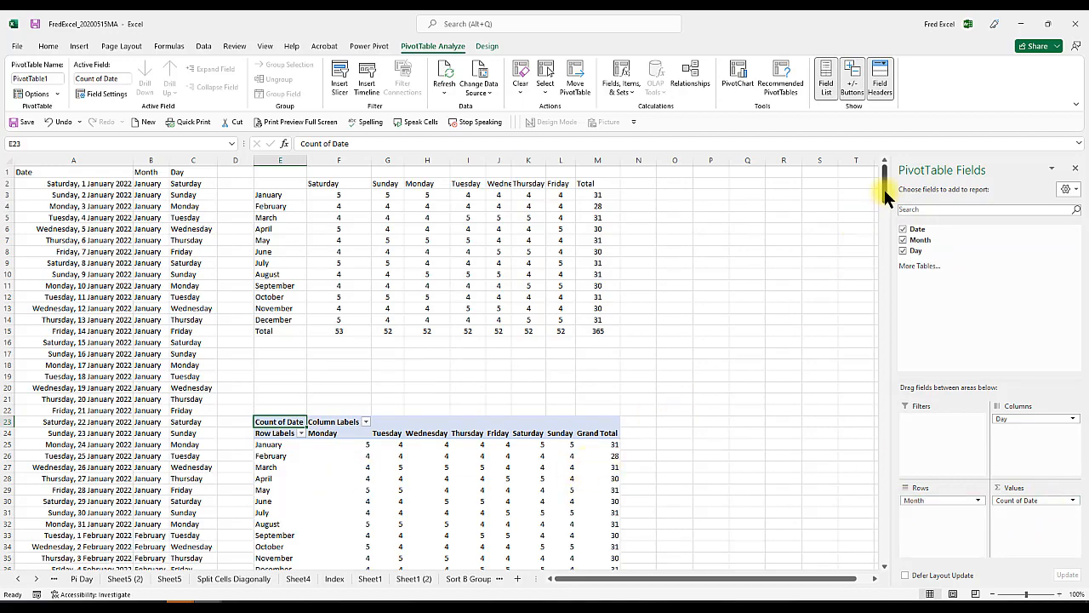
Step: Delete the empty cells E17:M20 above the PivotTable, shifting the cells below up
{"action": "mouse_move", "coordinate": [884, 189]}
{"action": "left_mouse_down"}
{"action": "mouse_move", "coordinate": [885, 215]}
{"action": "mouse_move", "coordinate": [882, 189]}
{"action": "left_mouse_up"}
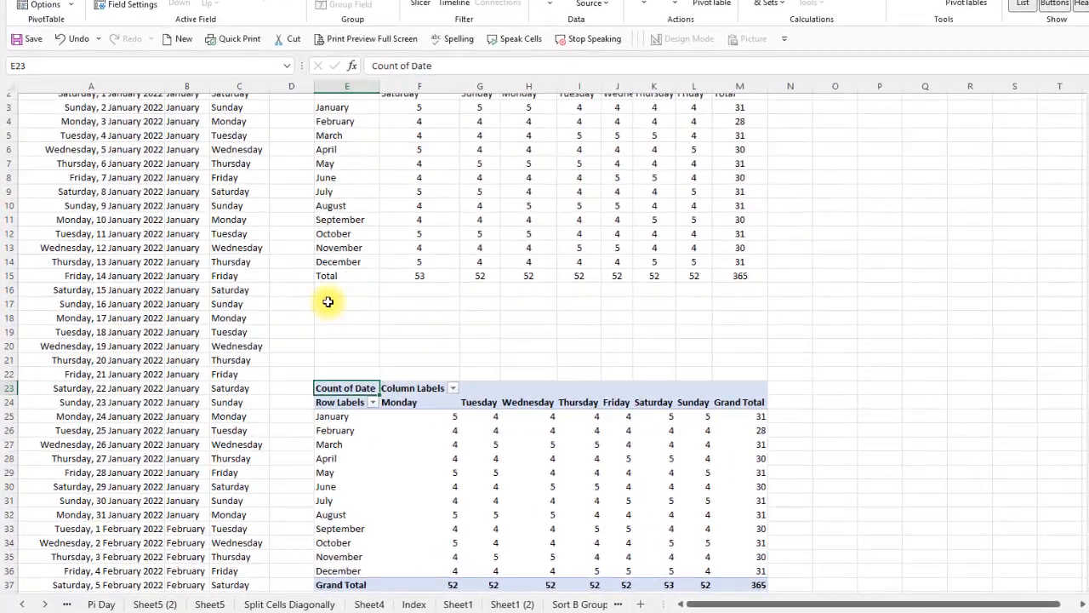
{"action": "left_click_drag", "start_coordinate": [327, 301], "coordinate": [740, 345]}
{"action": "right_click", "coordinate": [671, 341]}
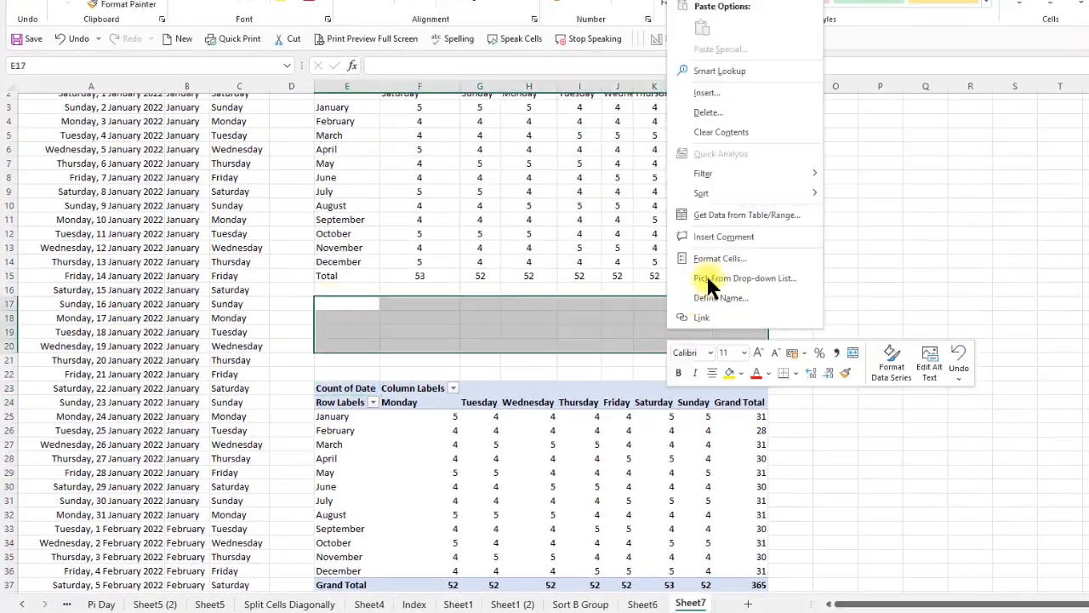
{"action": "left_click", "coordinate": [730, 116]}
{"action": "left_click", "coordinate": [683, 126]}
{"action": "left_click", "coordinate": [701, 172]}
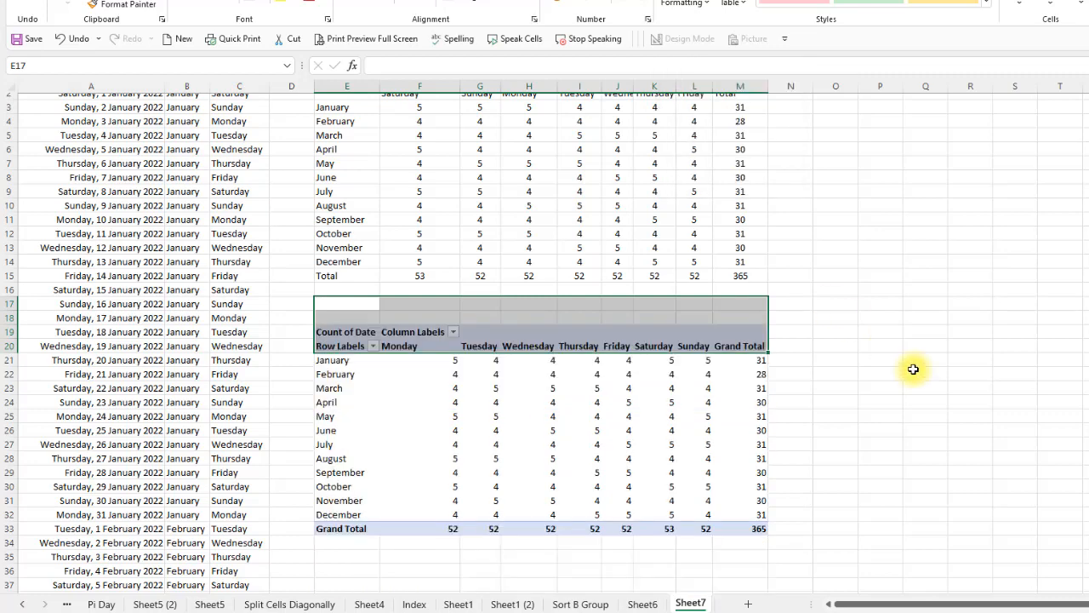
{"action": "left_click", "coordinate": [970, 388]}
{"action": "scroll", "coordinate": [971, 388], "scroll_direction": "up", "scroll_amount": 1}
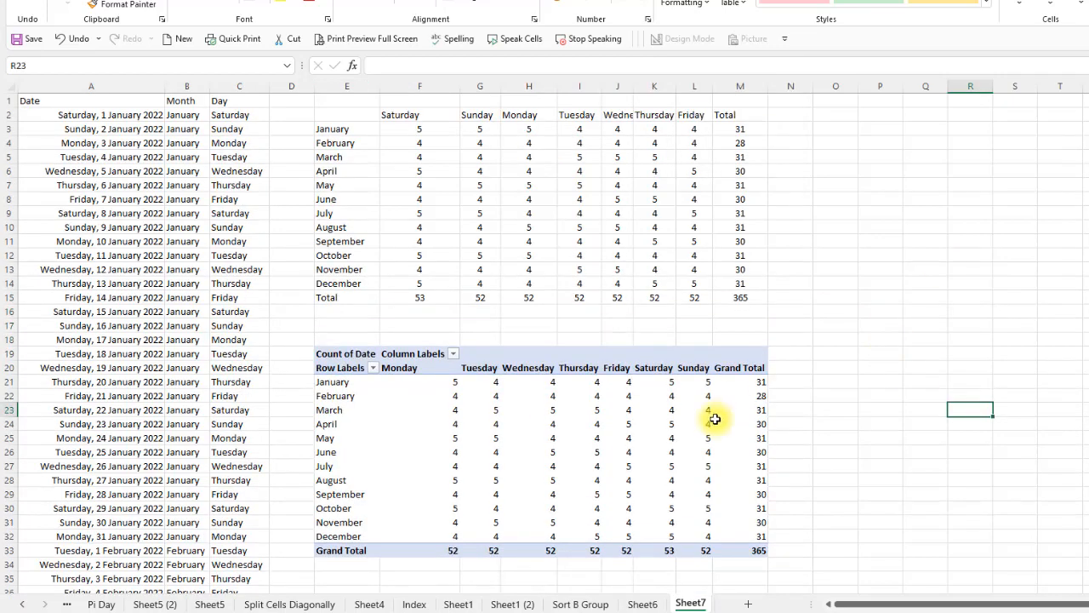